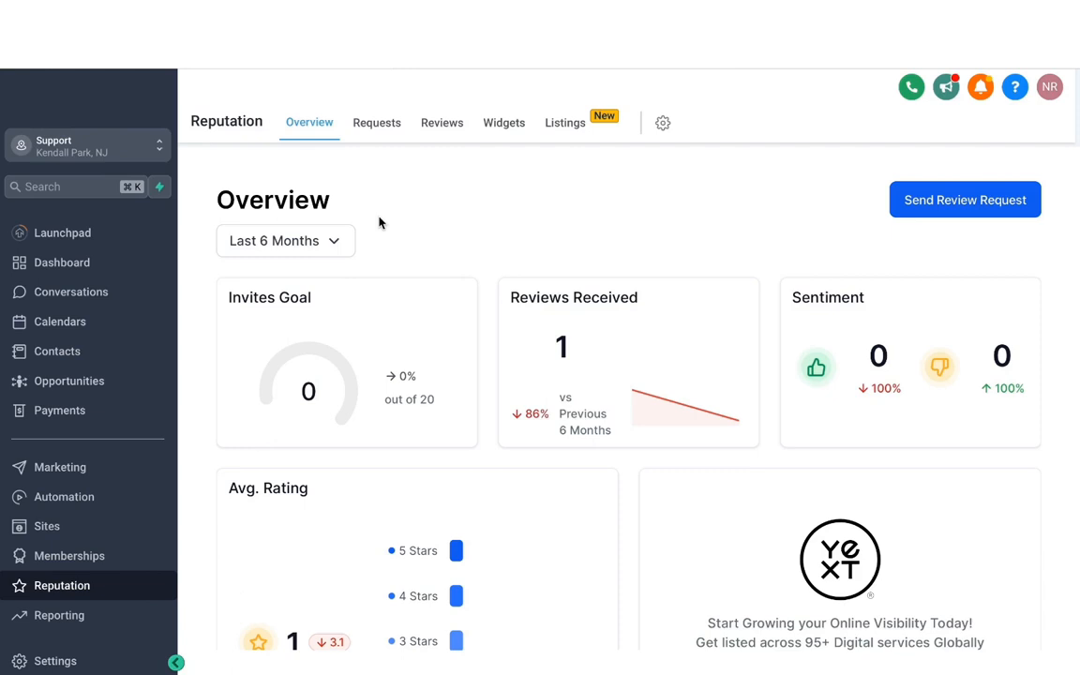
# - Connect the location's Google account in the Integrations settings, choosing the account and granting Lead Connector access
pyautogui.click(58, 663)
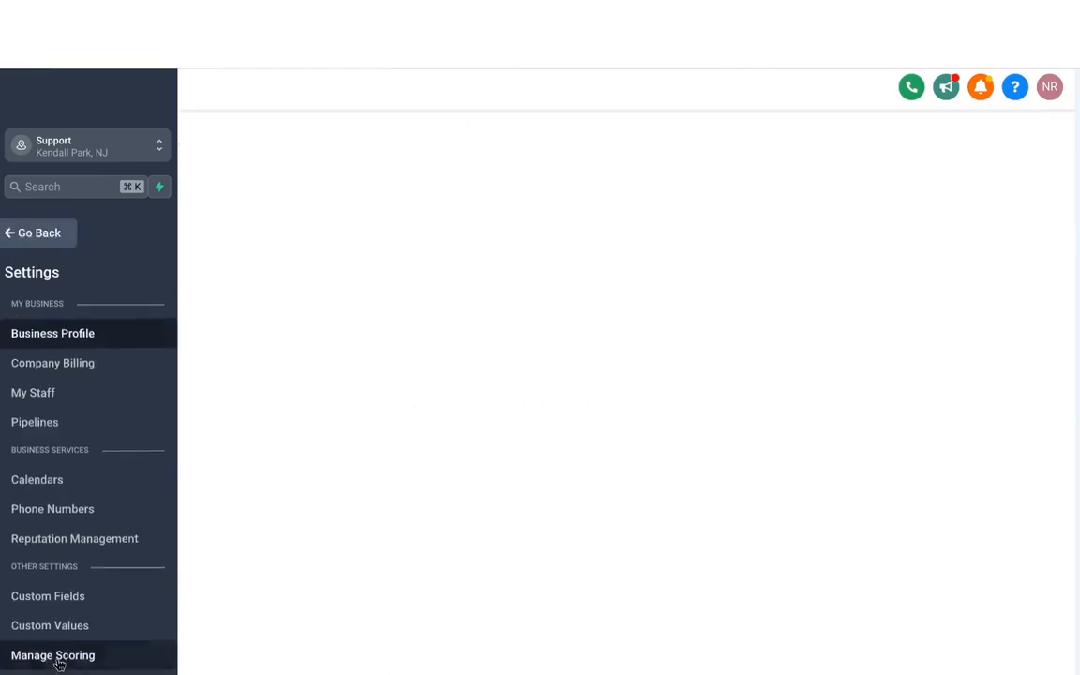
pyautogui.scroll(-3, 41, 413)
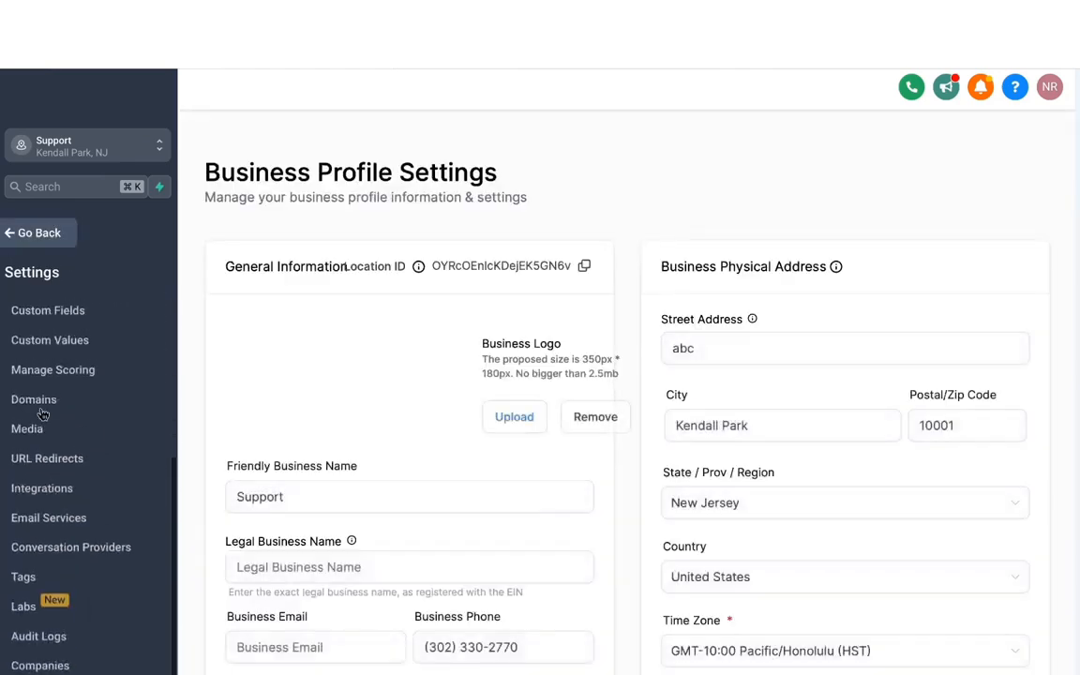
pyautogui.click(43, 497)
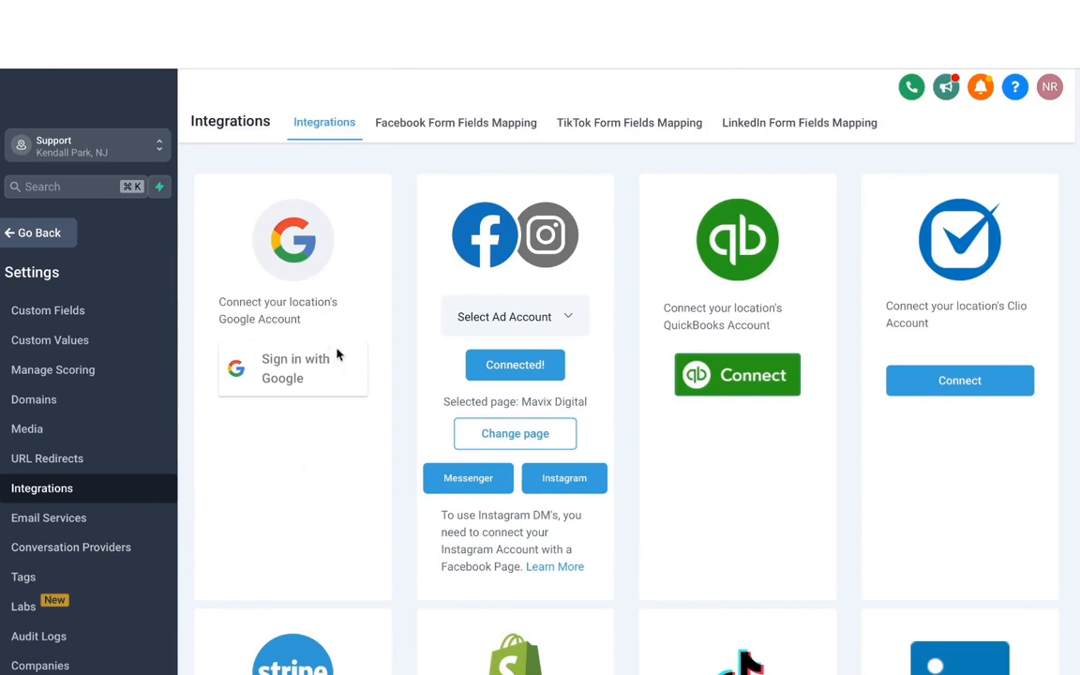
pyautogui.click(286, 373)
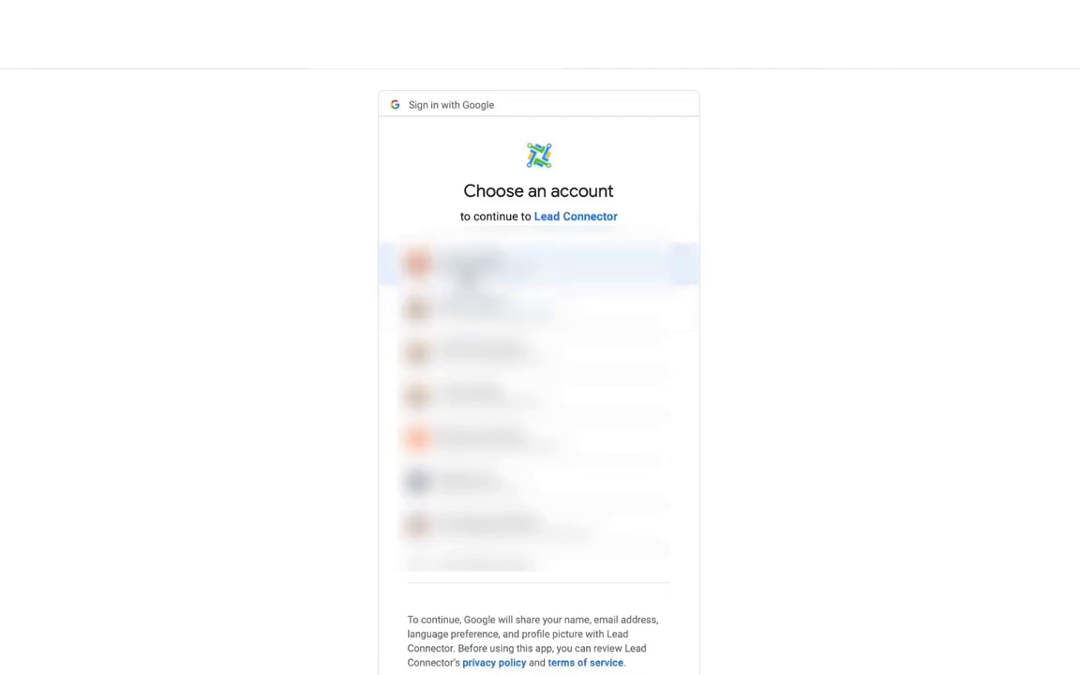
pyautogui.click(465, 274)
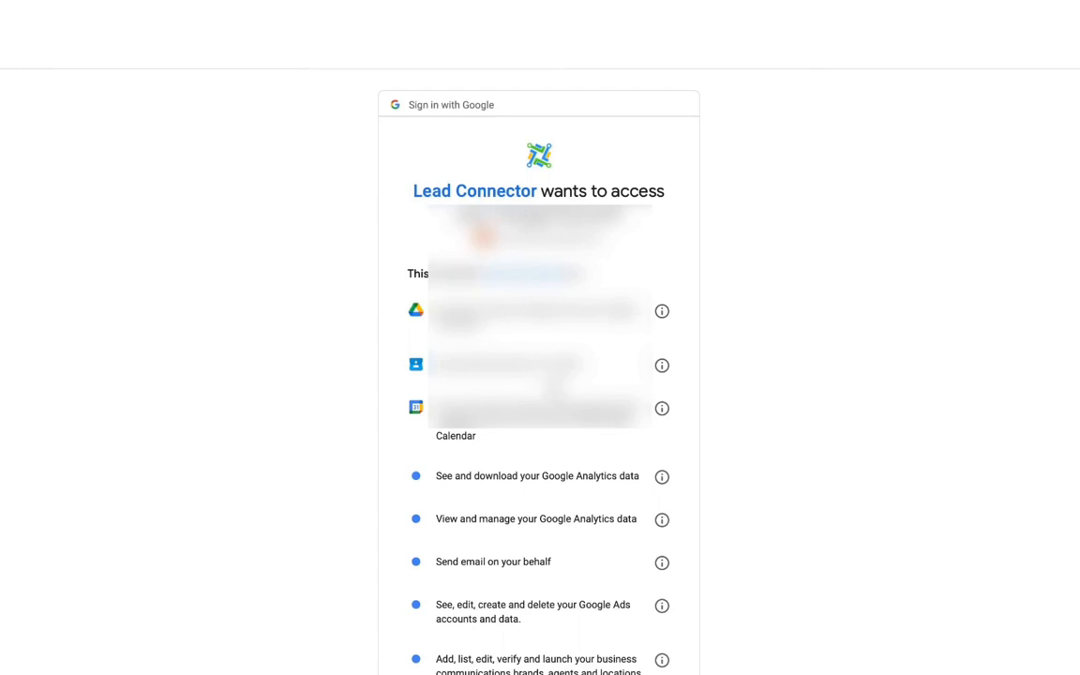
pyautogui.scroll(-5, 591, 558)
pyautogui.click(596, 584)
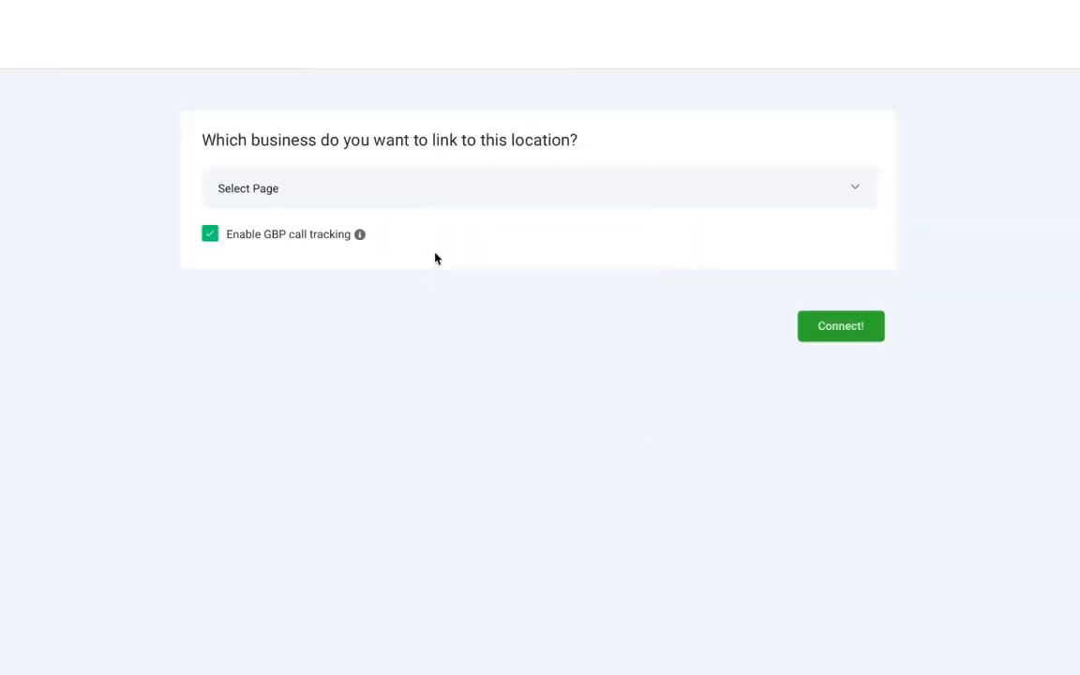
# - Choose the business to link to this location, turn off GBP call tracking and connect it
pyautogui.click(304, 196)
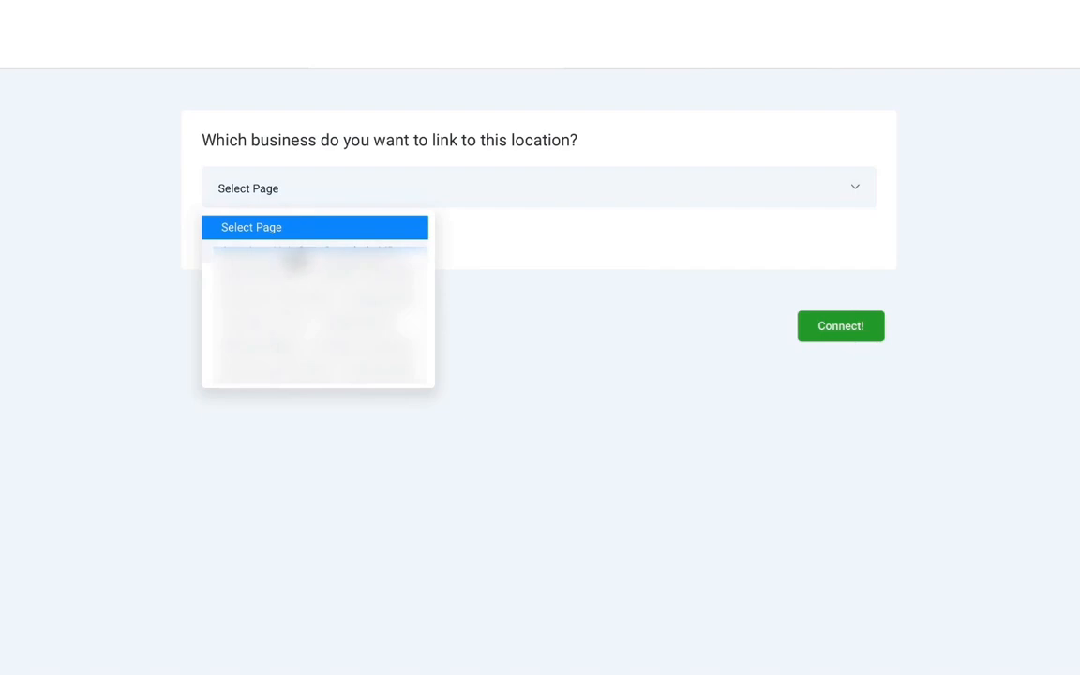
pyautogui.click(294, 260)
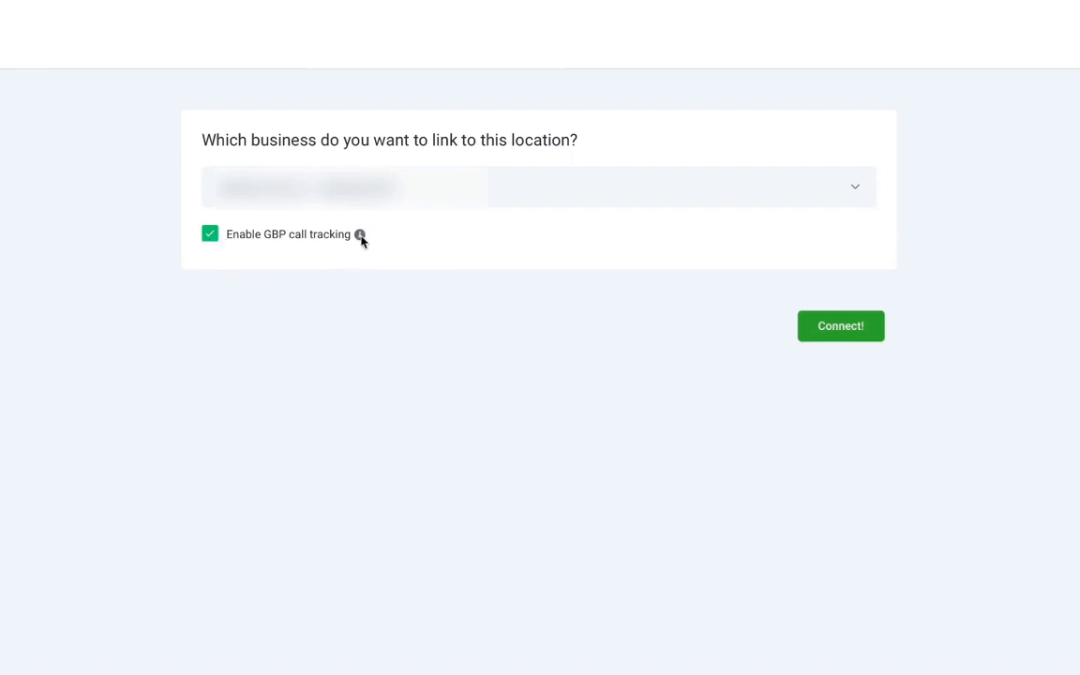
pyautogui.moveTo(362, 240)
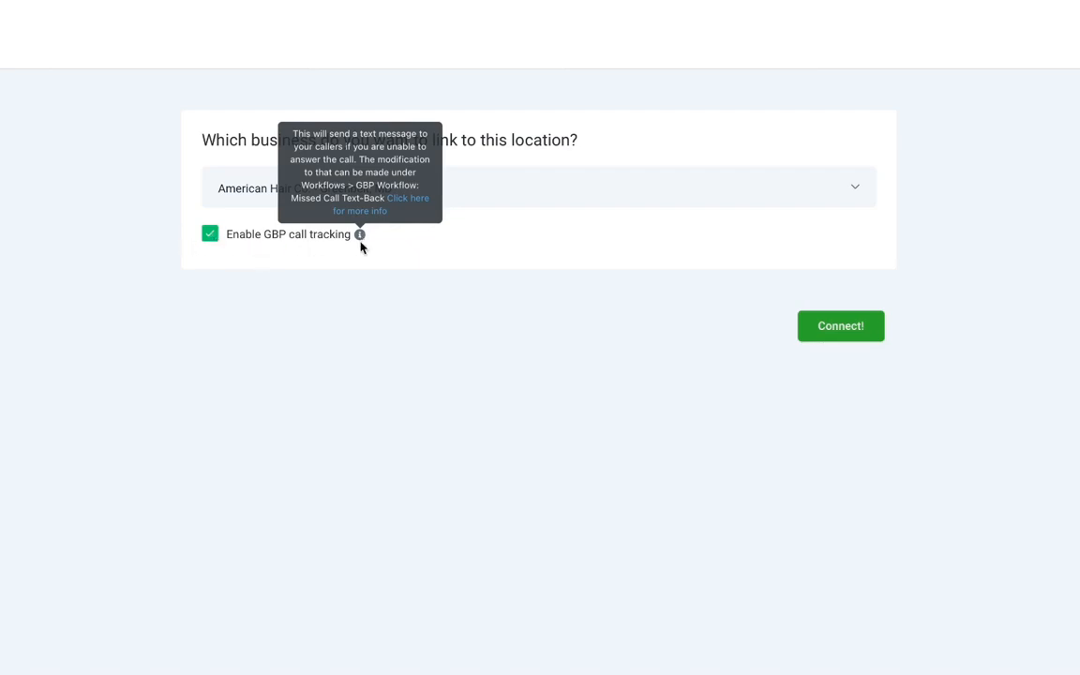
pyautogui.click(212, 239)
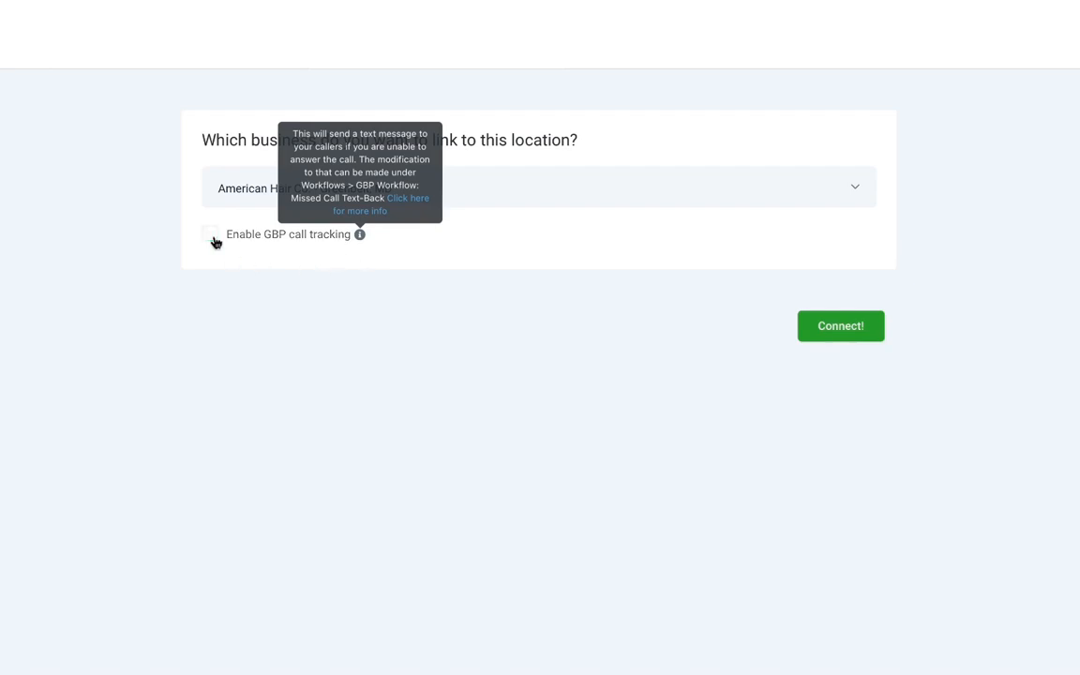
pyautogui.click(831, 326)
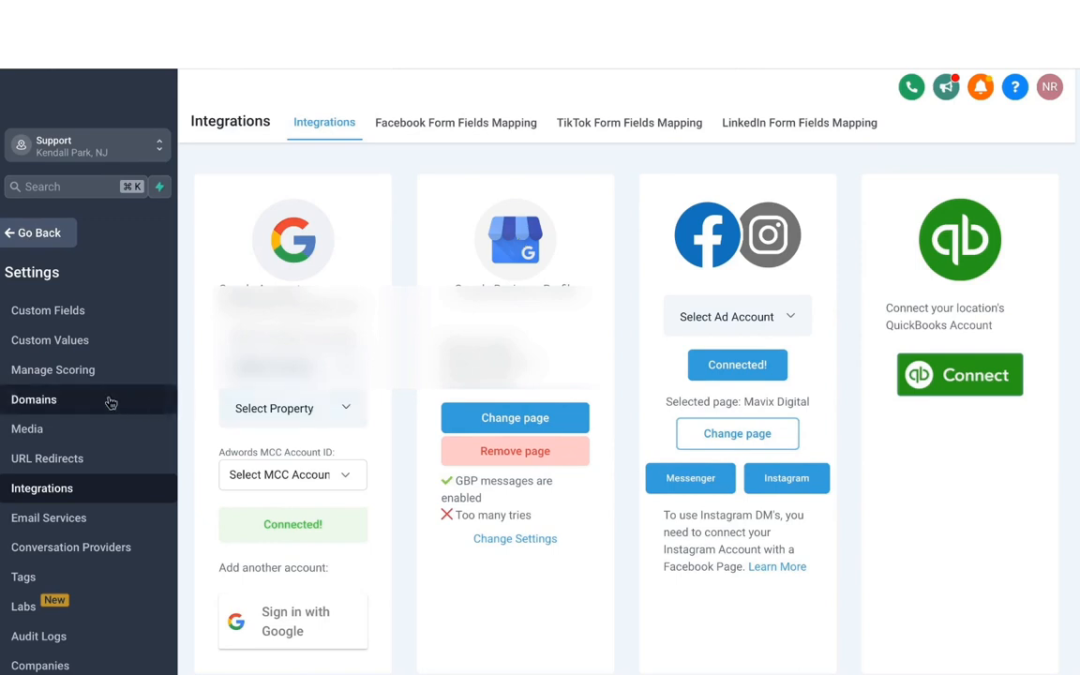
# - Open the Reputation Management settings and select the existing Review Link
pyautogui.scroll(3, 109, 403)
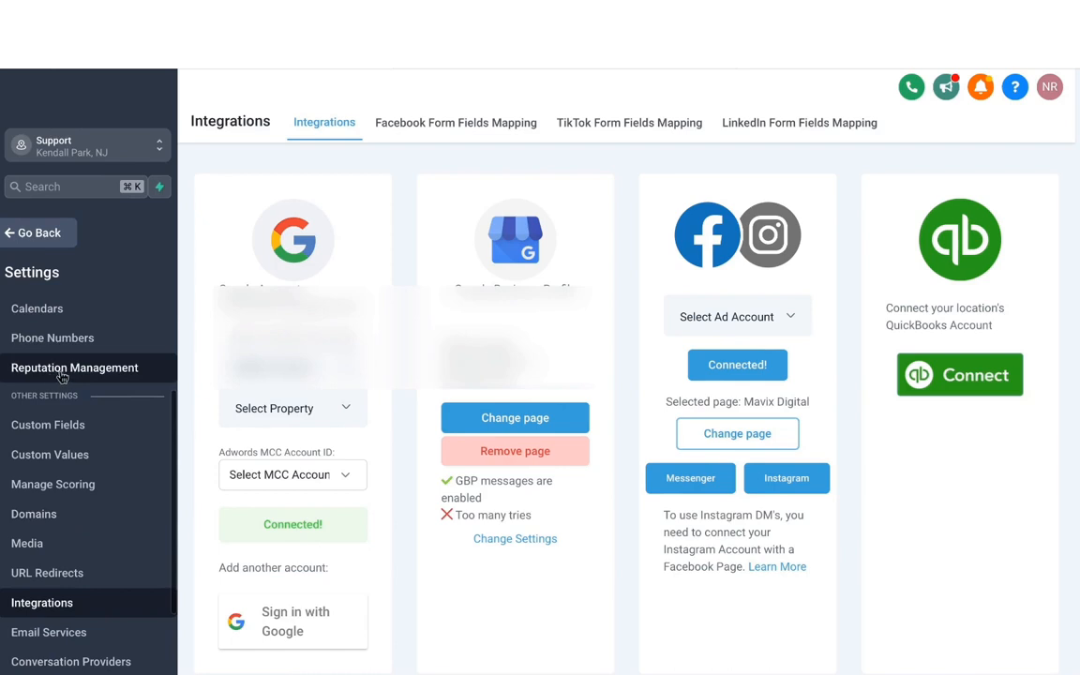
pyautogui.click(58, 375)
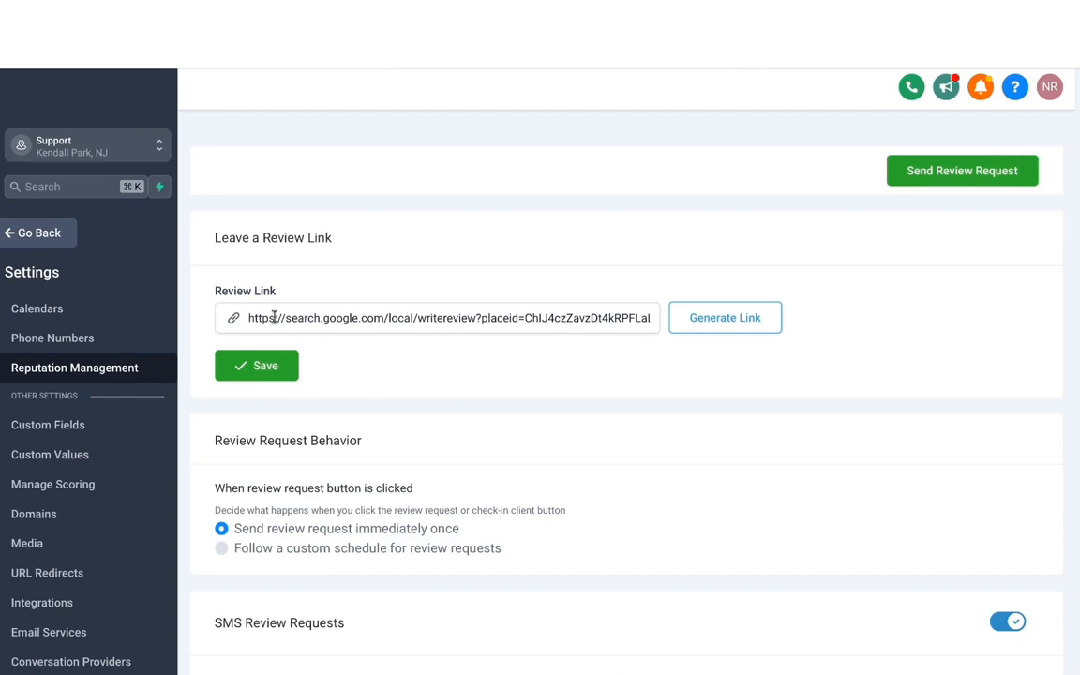
pyautogui.tripleClick(331, 319)
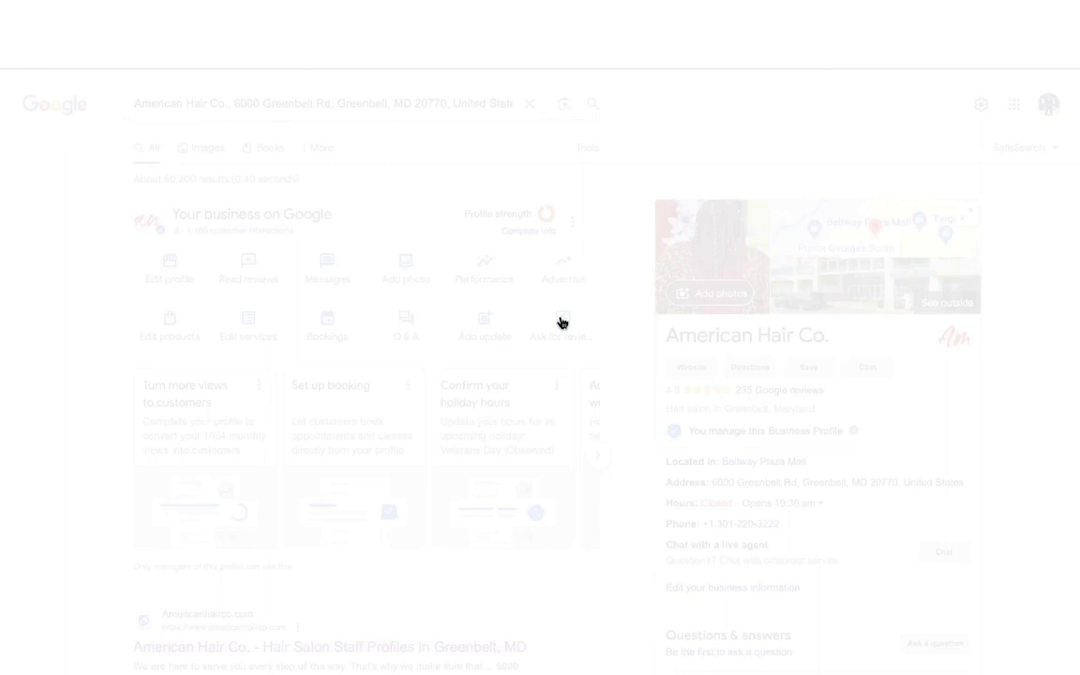
# - Copy the review link from the Google Business Profile's review request dialog and save it as the Review Link in Reputation Management
pyautogui.click(563, 323)
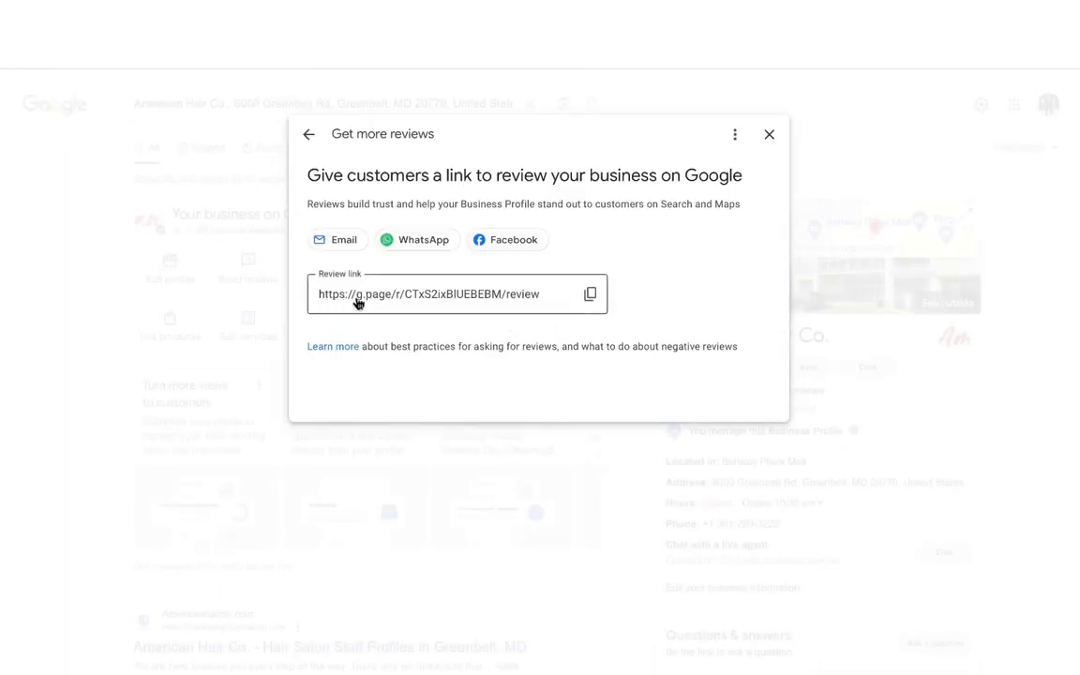
pyautogui.click(589, 295)
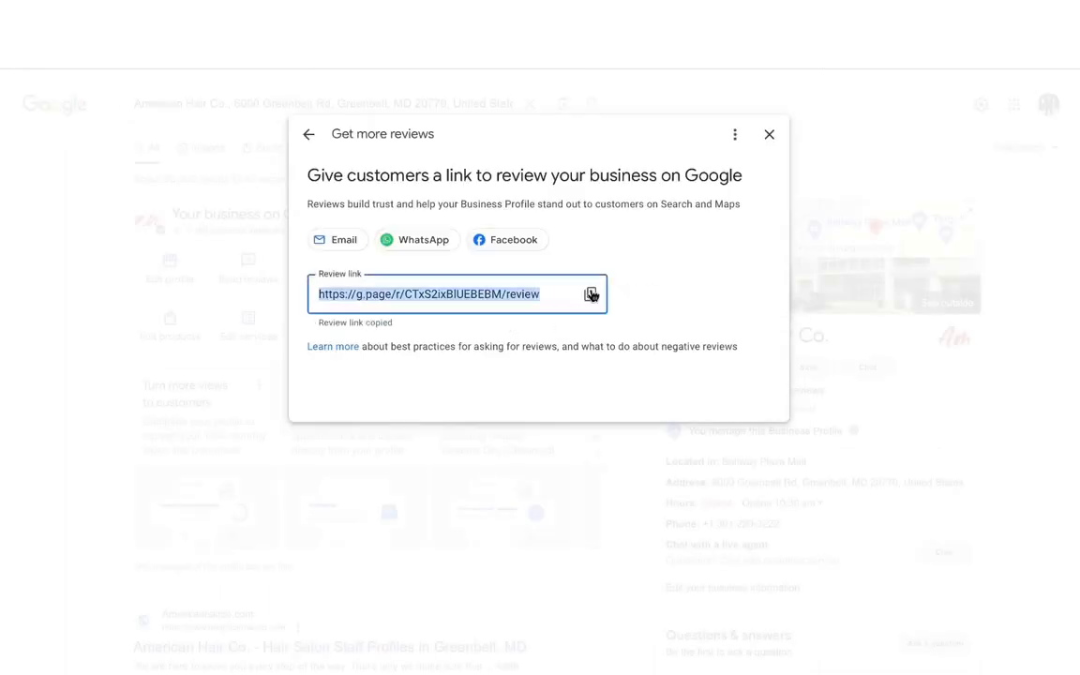
pyautogui.click(195, 17)
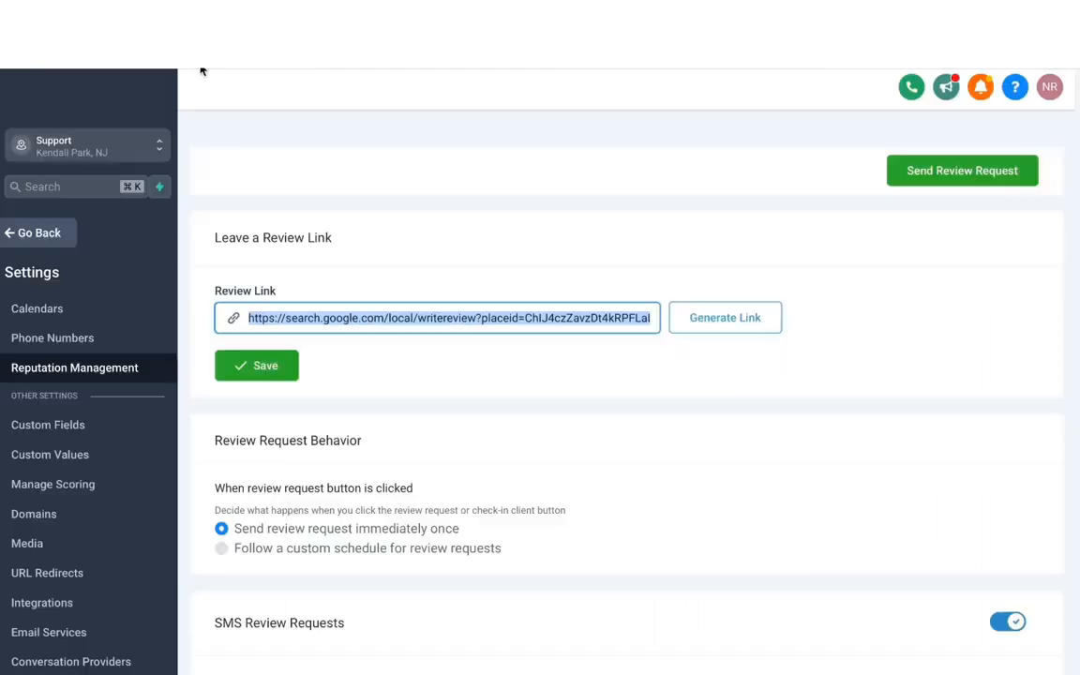
pyautogui.click(463, 312)
pyautogui.press('super+a')
pyautogui.press('super+v')
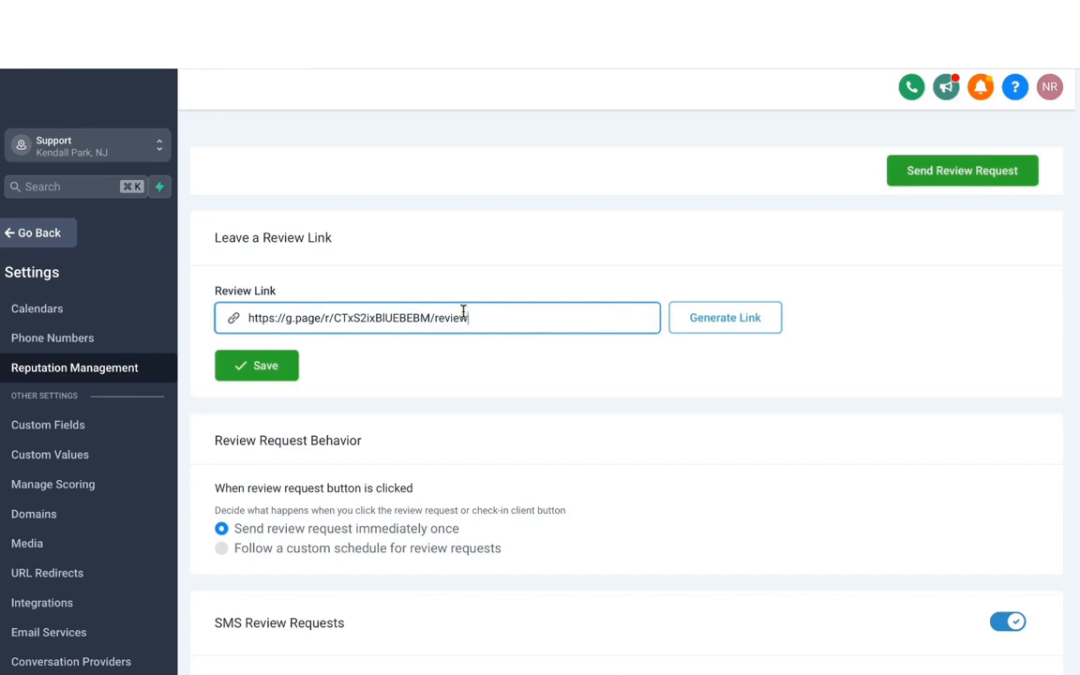
pyautogui.click(261, 369)
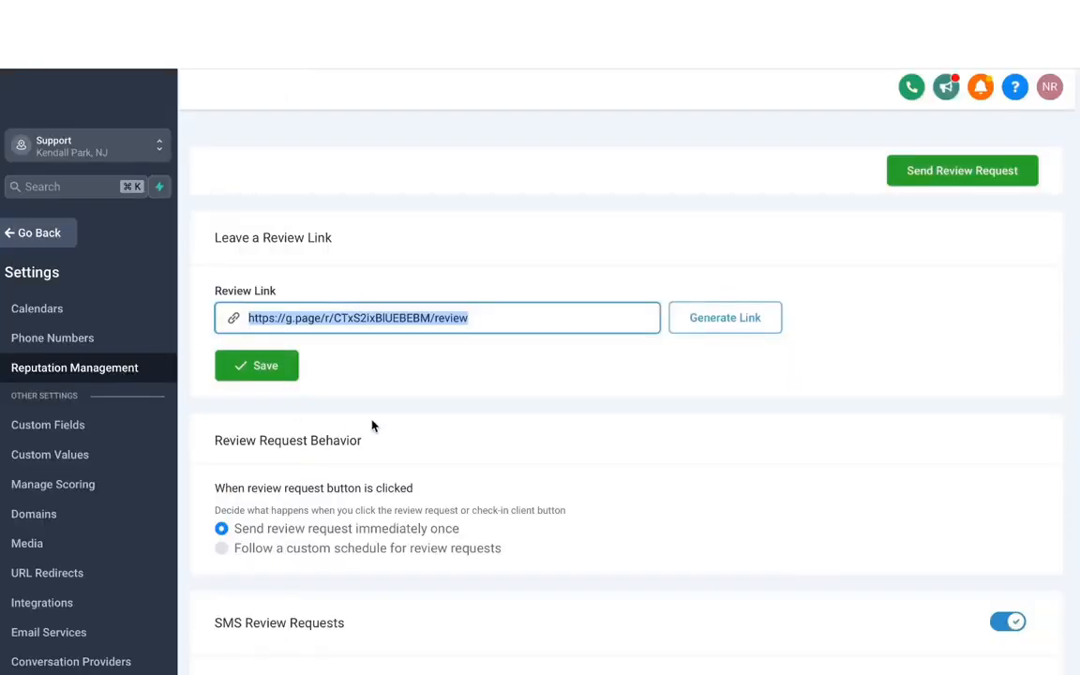
# - Try the custom schedule for review requests and examine the SMS sending-time and repeat options
pyautogui.scroll(-3, 372, 425)
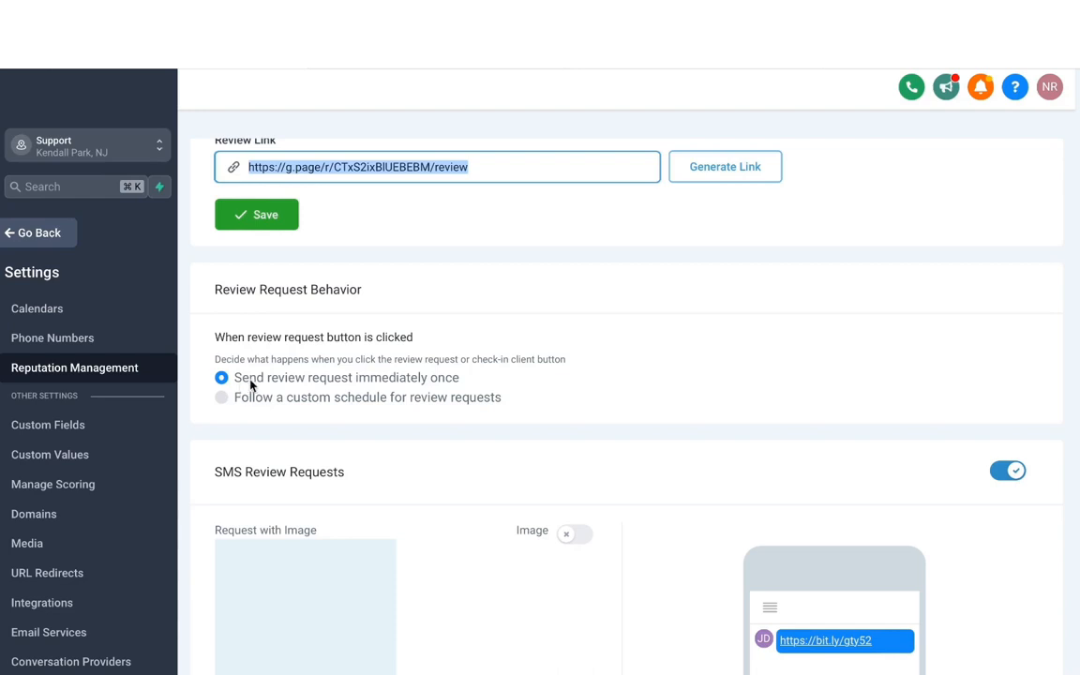
pyautogui.scroll(-1, 257, 380)
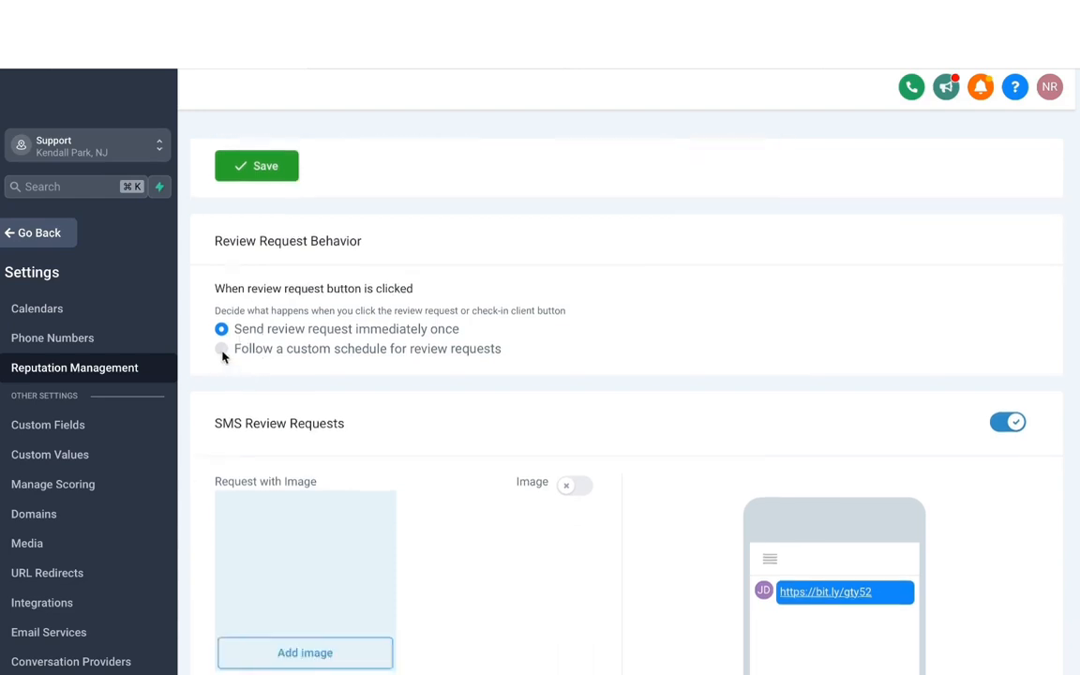
pyautogui.click(223, 351)
pyautogui.scroll(-3, 343, 403)
pyautogui.scroll(-5, 344, 402)
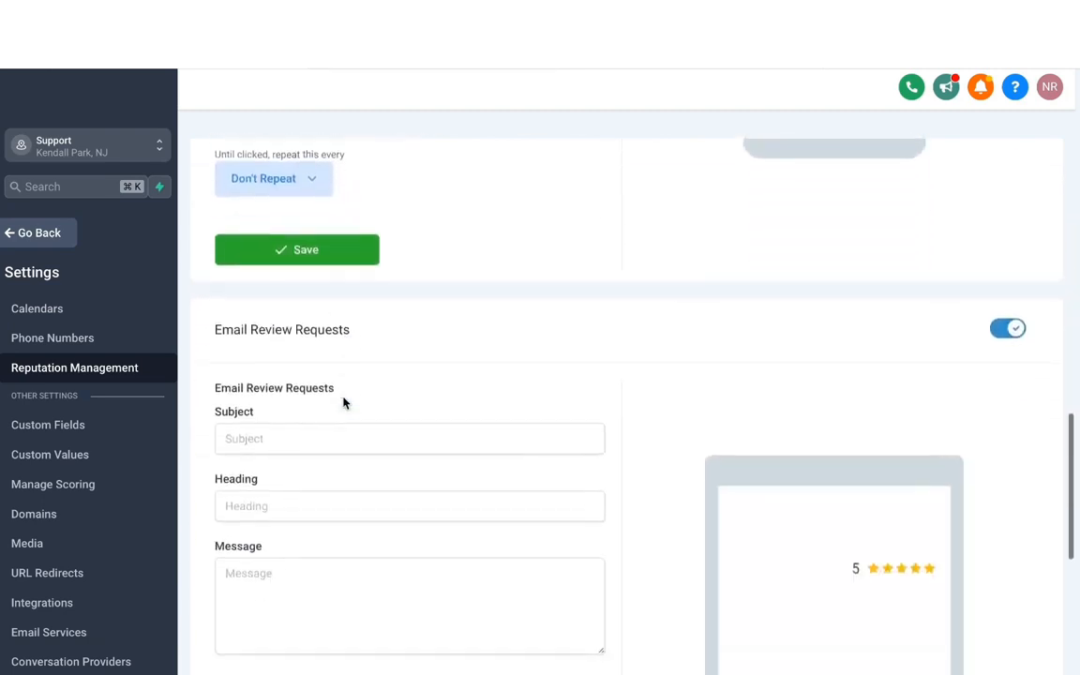
pyautogui.scroll(3, 403, 473)
pyautogui.scroll(-1, 401, 473)
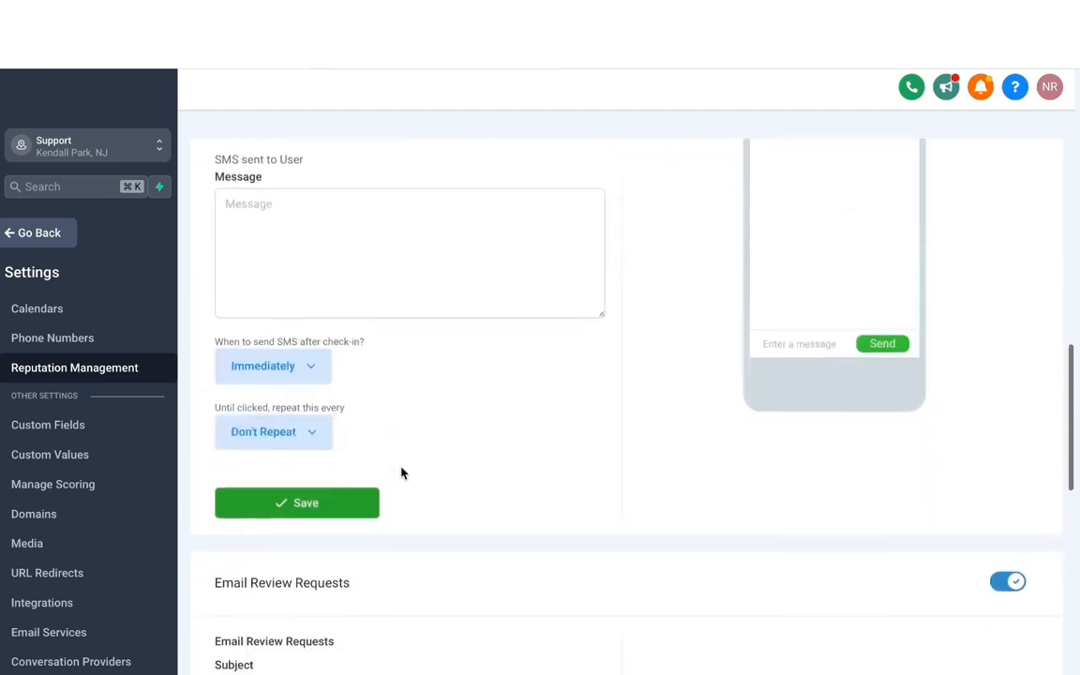
pyautogui.click(281, 366)
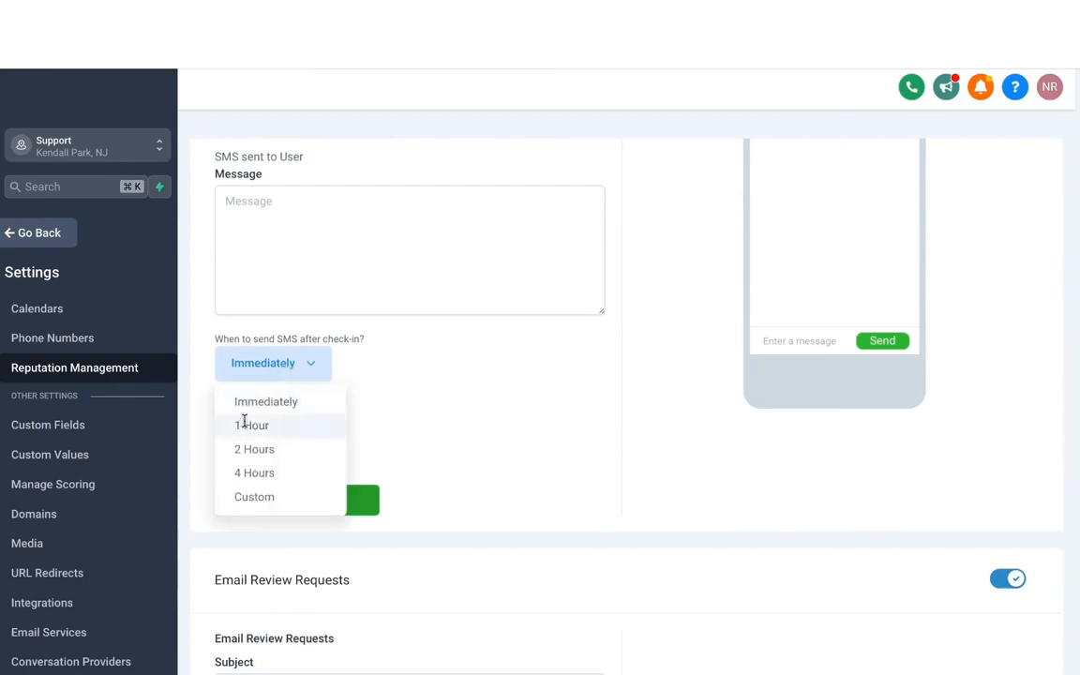
pyautogui.click(345, 431)
pyautogui.click(324, 431)
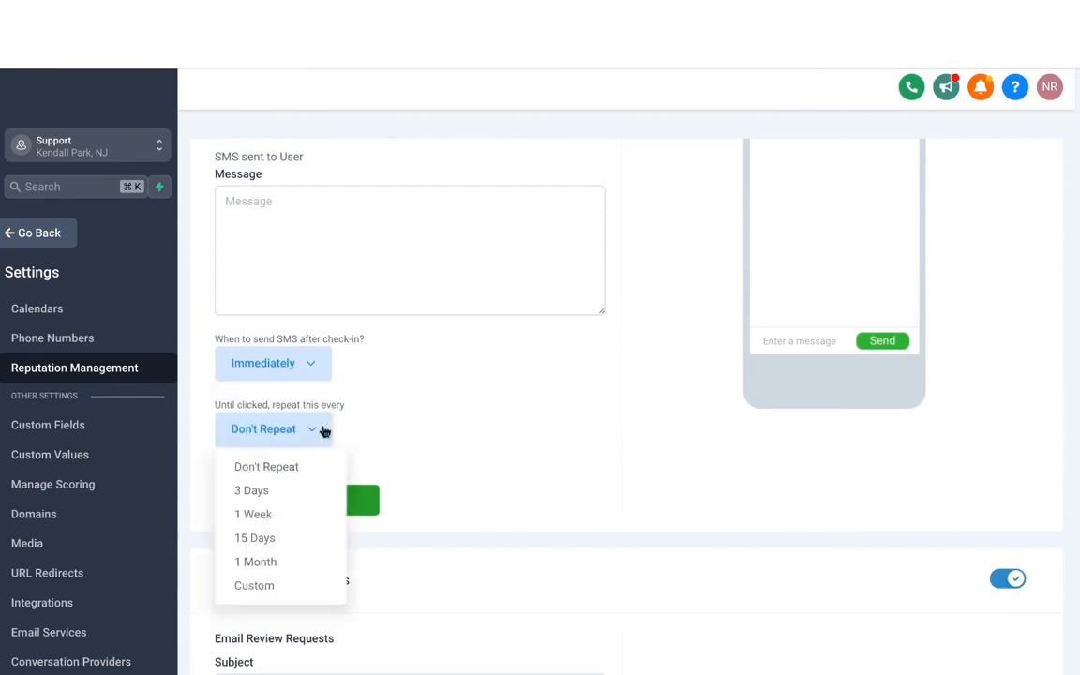
pyautogui.click(366, 457)
# - Check the email sending-time options and set the review request behavior back to sending immediately once
pyautogui.scroll(-6, 371, 417)
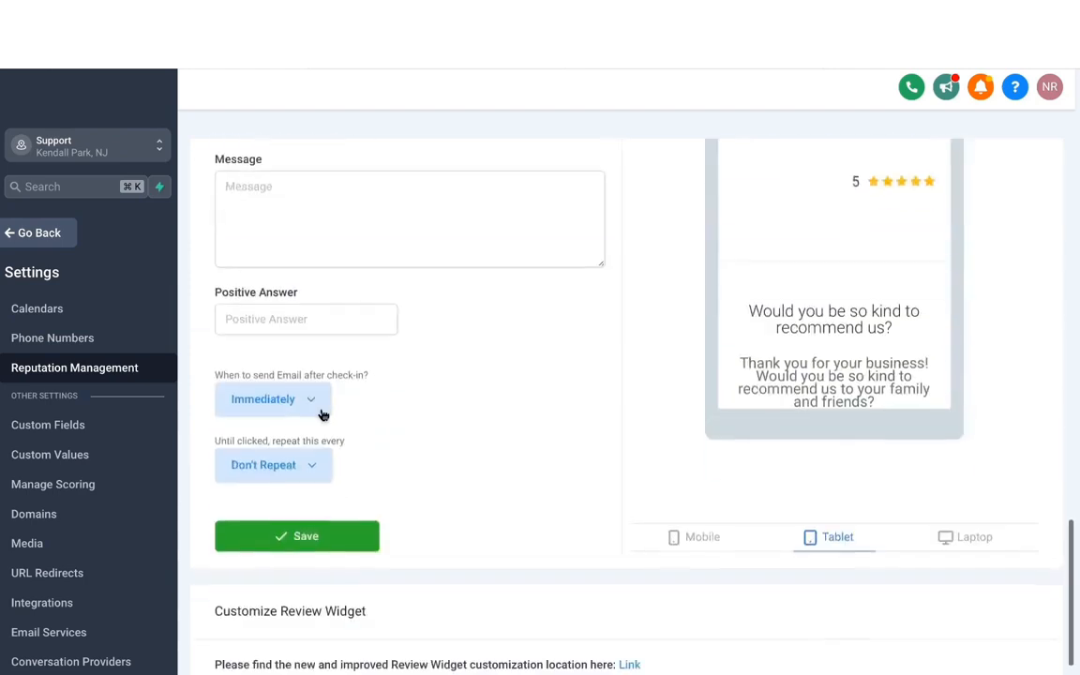
pyautogui.click(297, 400)
pyautogui.scroll(10, 297, 400)
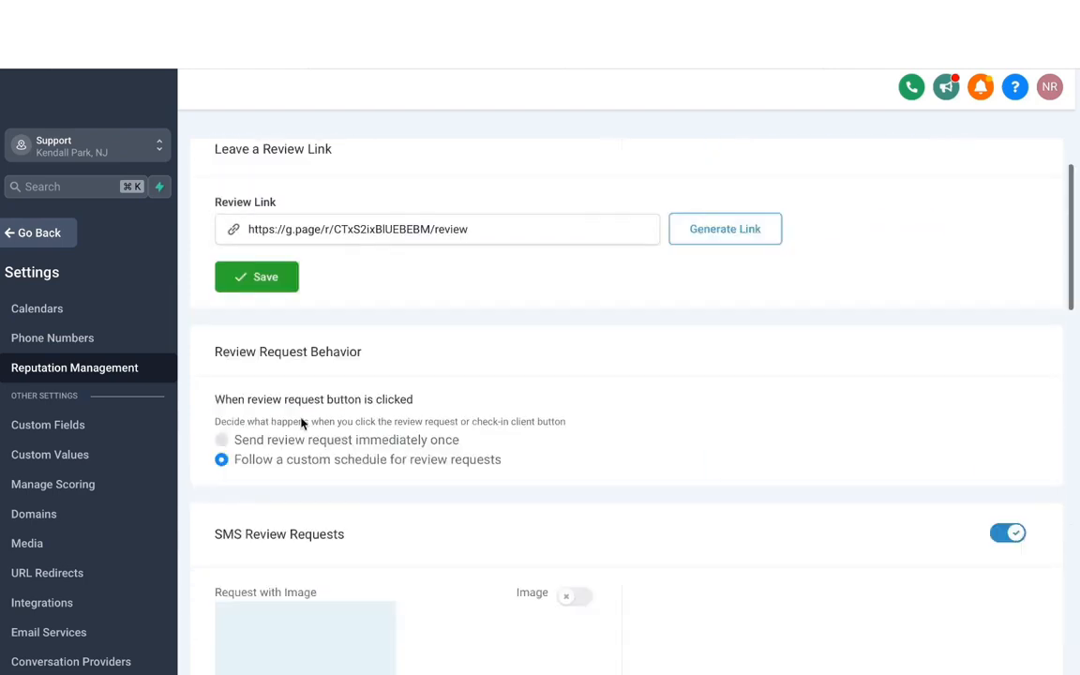
pyautogui.click(234, 441)
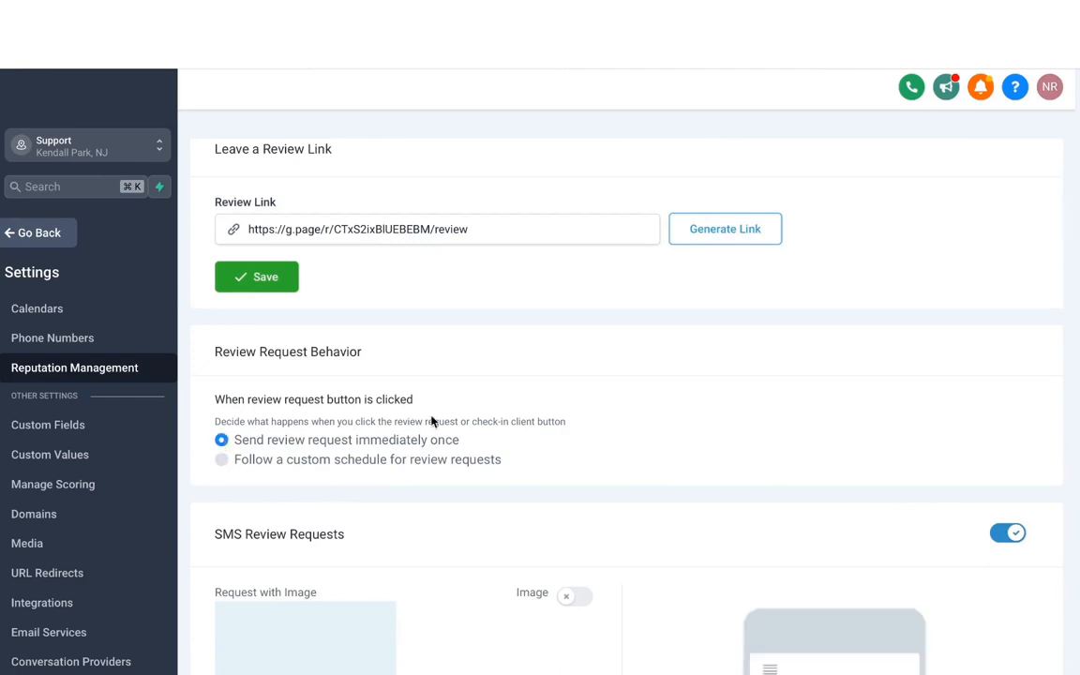
# - Turn on the image option for SMS review requests
pyautogui.scroll(-5, 431, 422)
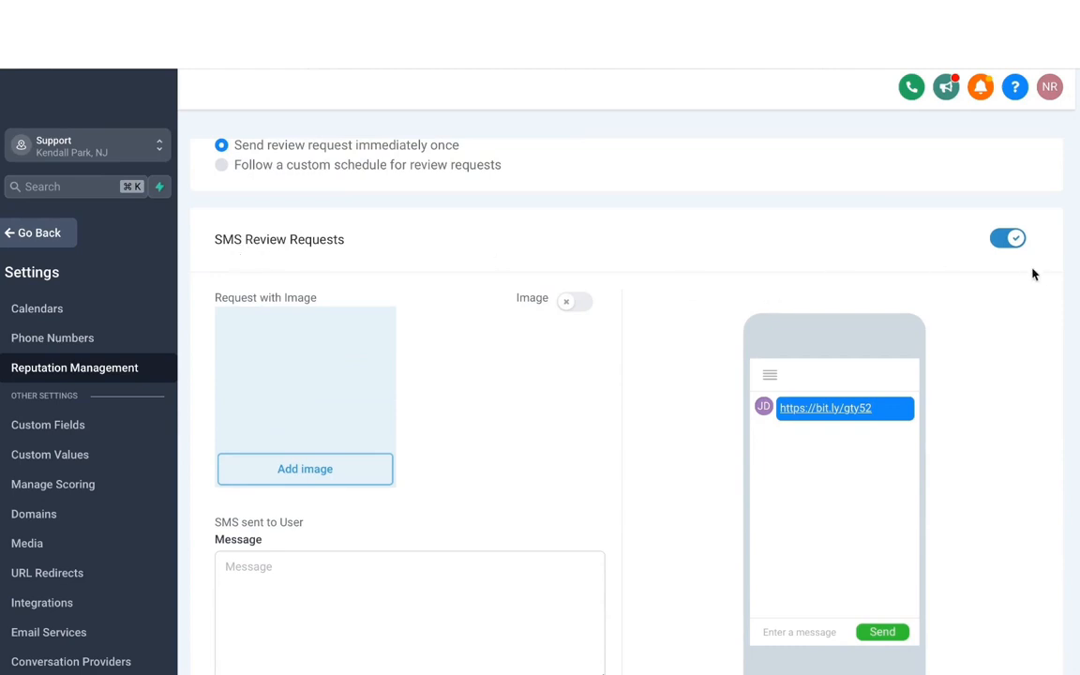
pyautogui.scroll(-1, 682, 287)
pyautogui.scroll(-2, 682, 287)
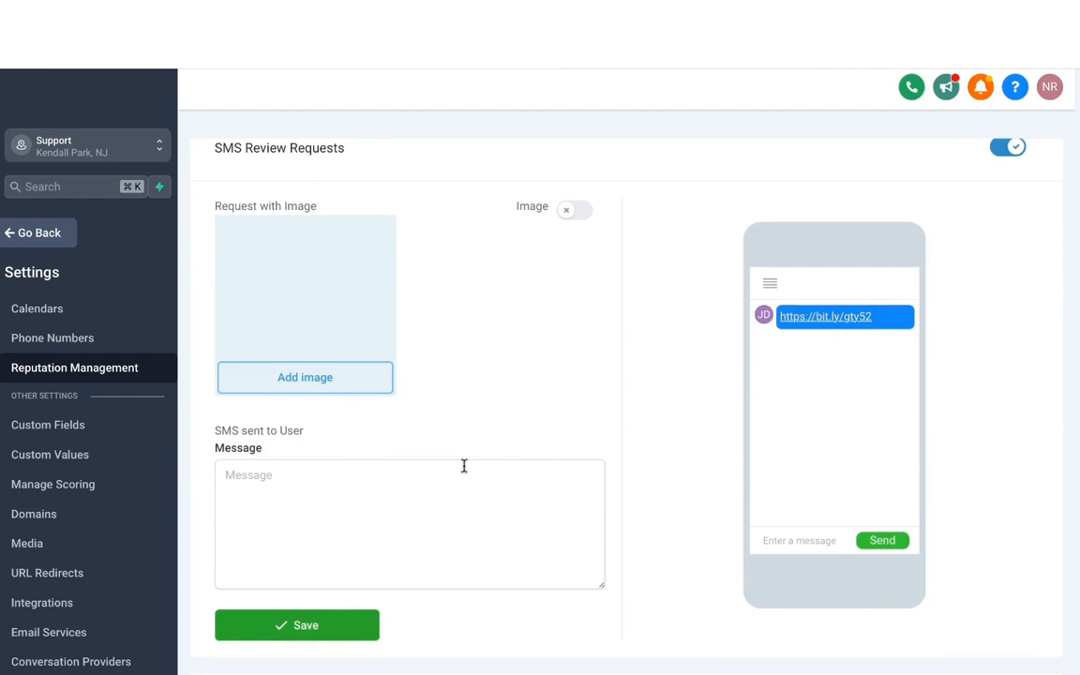
pyautogui.click(580, 214)
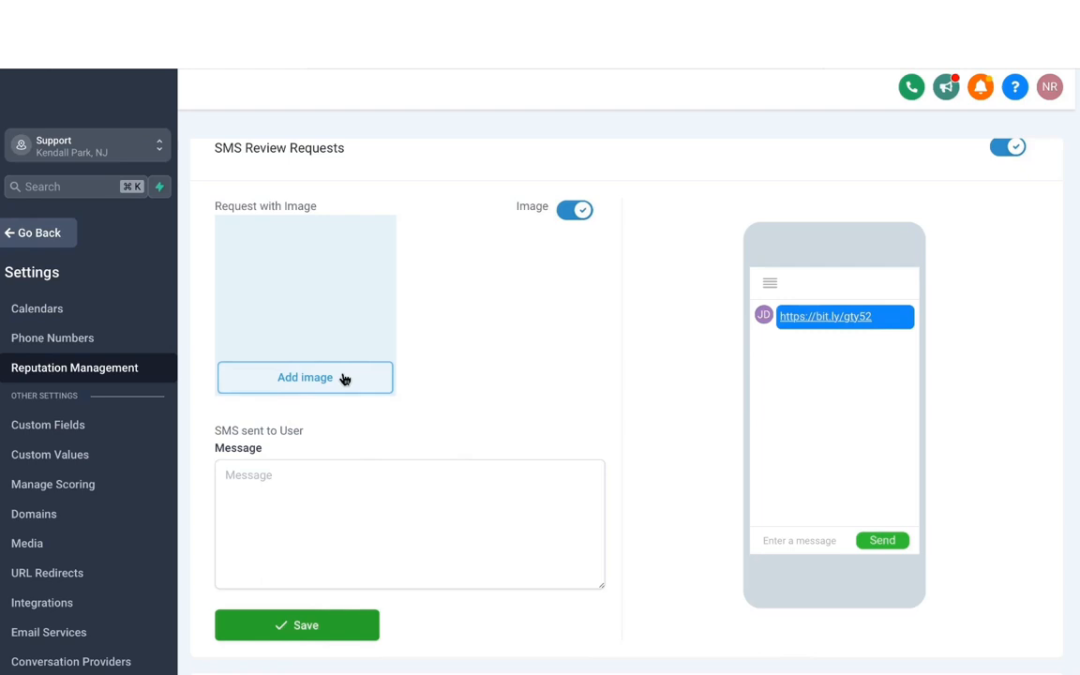
# - Enter an SMS message greeting {{contact.first_name}}, giving thanks for their business and asking for feedback, signed {{location.name}}, and save it
pyautogui.scroll(-2, 318, 431)
pyautogui.click(275, 378)
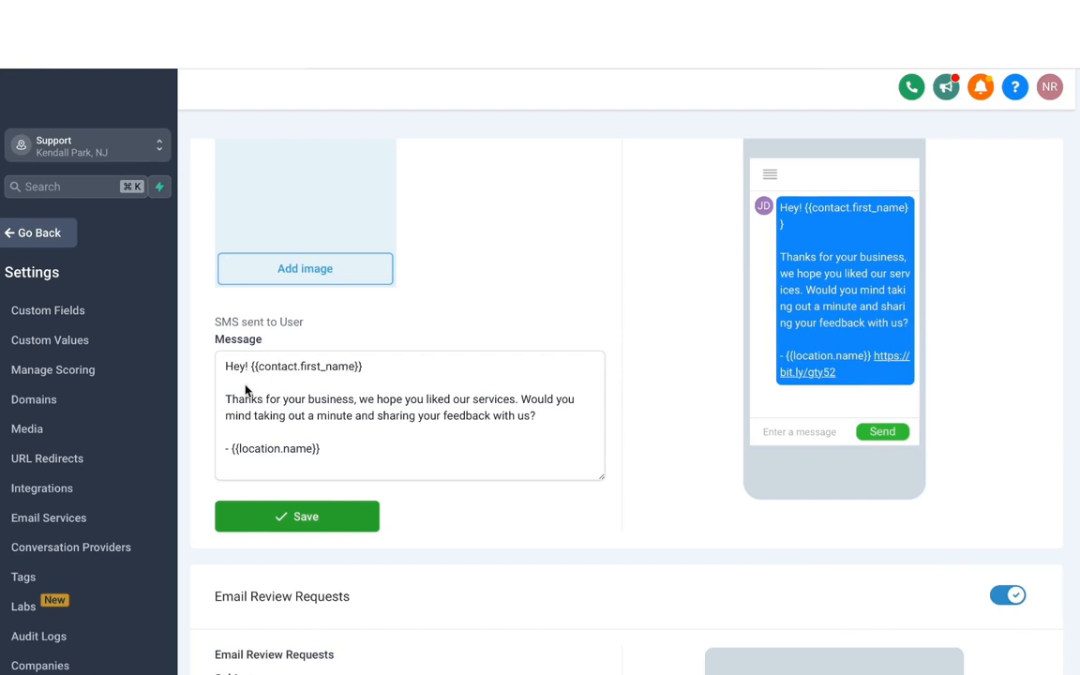
pyautogui.click(305, 522)
# - Examine the email review request's subject, heading, message and positive answer along with its tablet preview
pyautogui.scroll(-4, 333, 289)
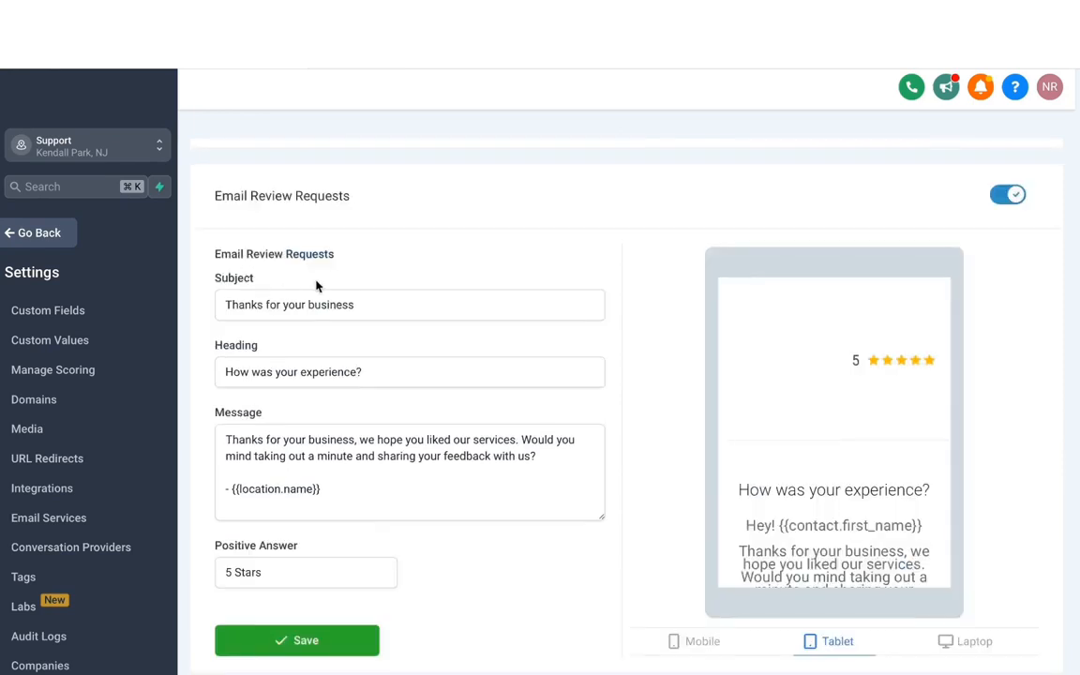
pyautogui.scroll(-1, 328, 384)
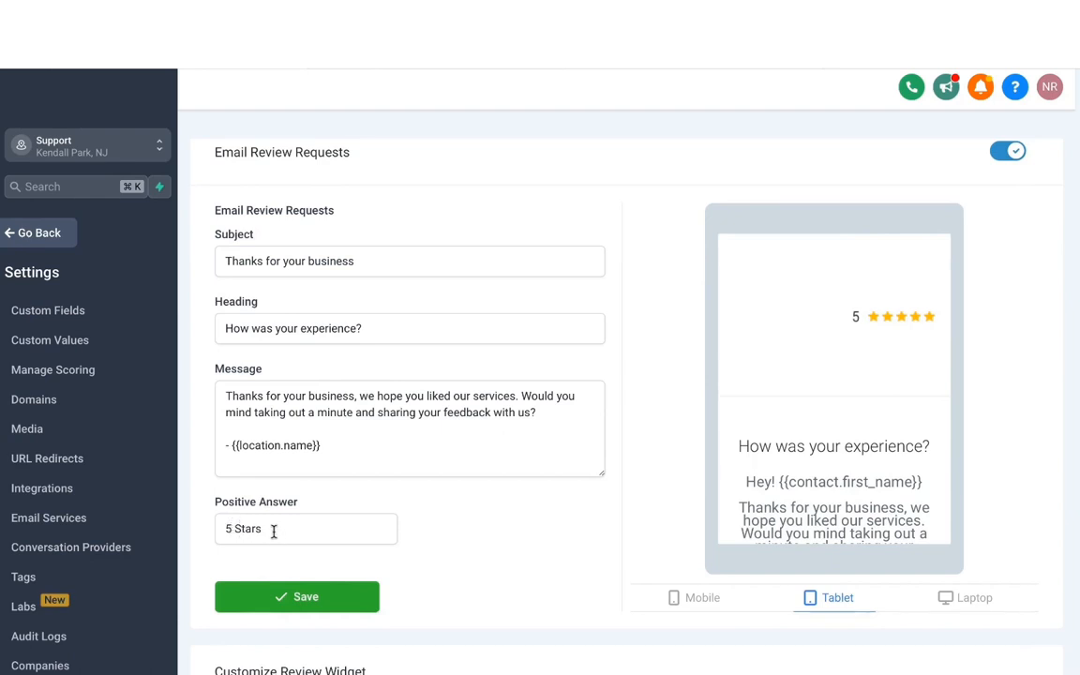
pyautogui.scroll(-3, 821, 364)
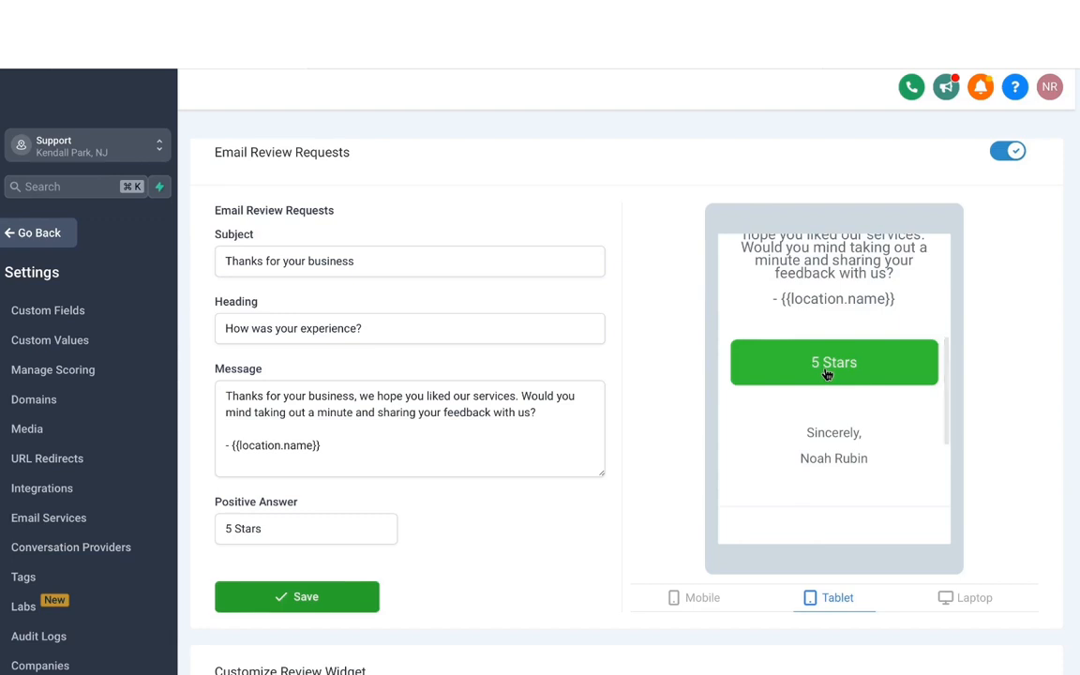
# - Save the email review request settings and return from the settings to the Reputation overview
pyautogui.click(827, 374)
pyautogui.scroll(-1, 431, 485)
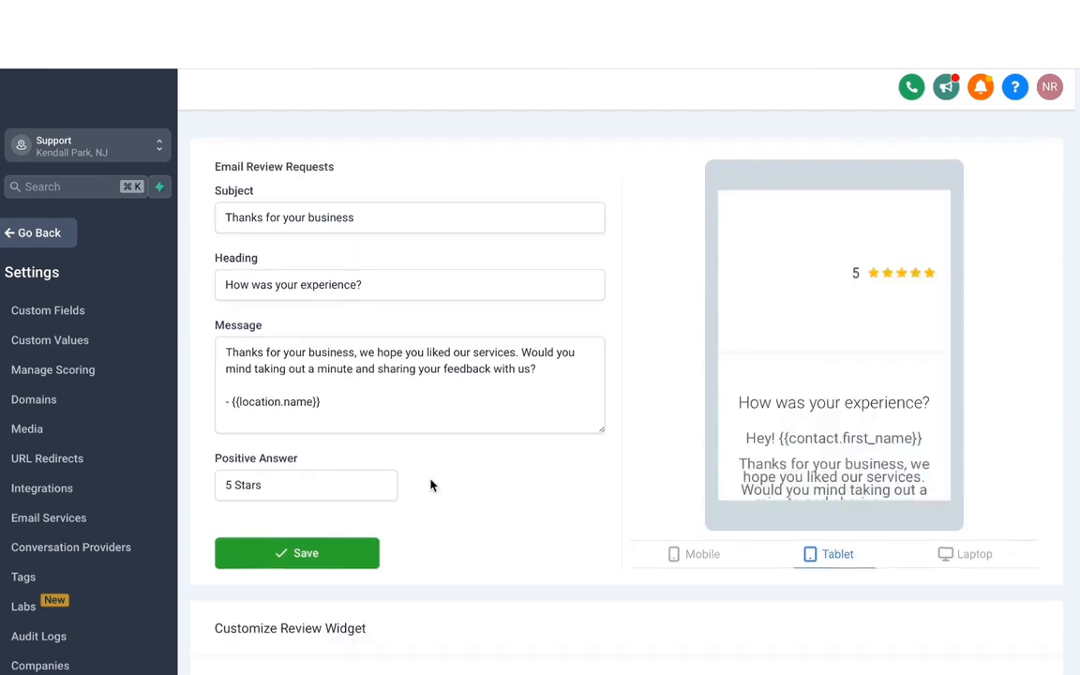
pyautogui.click(360, 553)
pyautogui.scroll(-1, 493, 498)
pyautogui.click(38, 234)
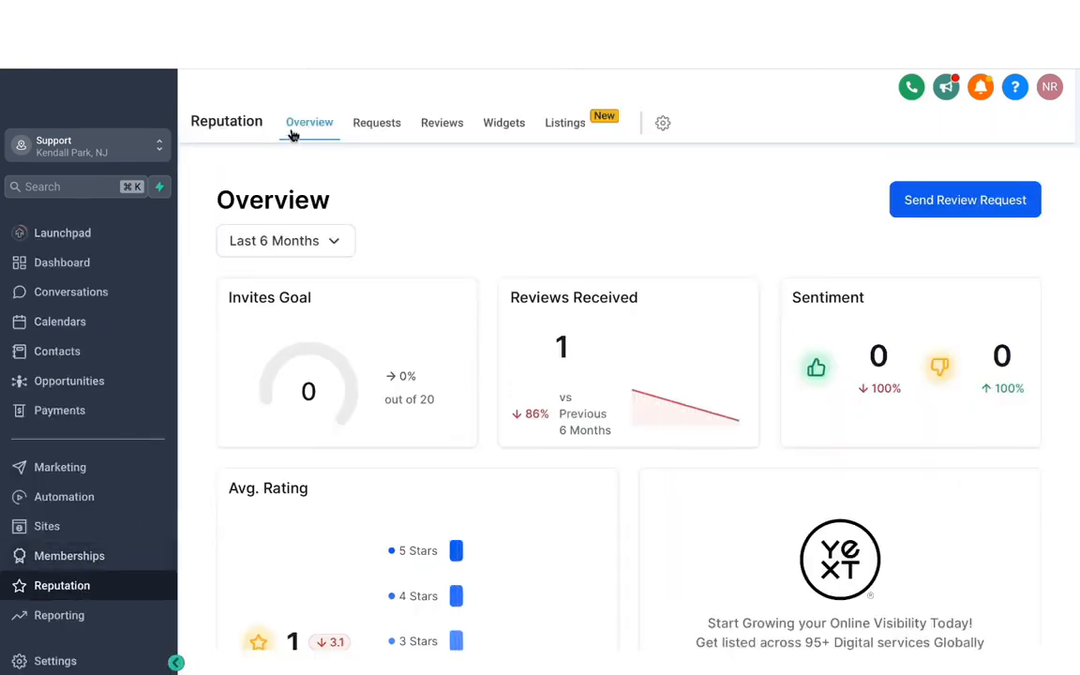
# - Examine the Reputation overview's period options, average rating, invite and review trends, latest review requests and latest reviews
pyautogui.doubleClick(547, 213)
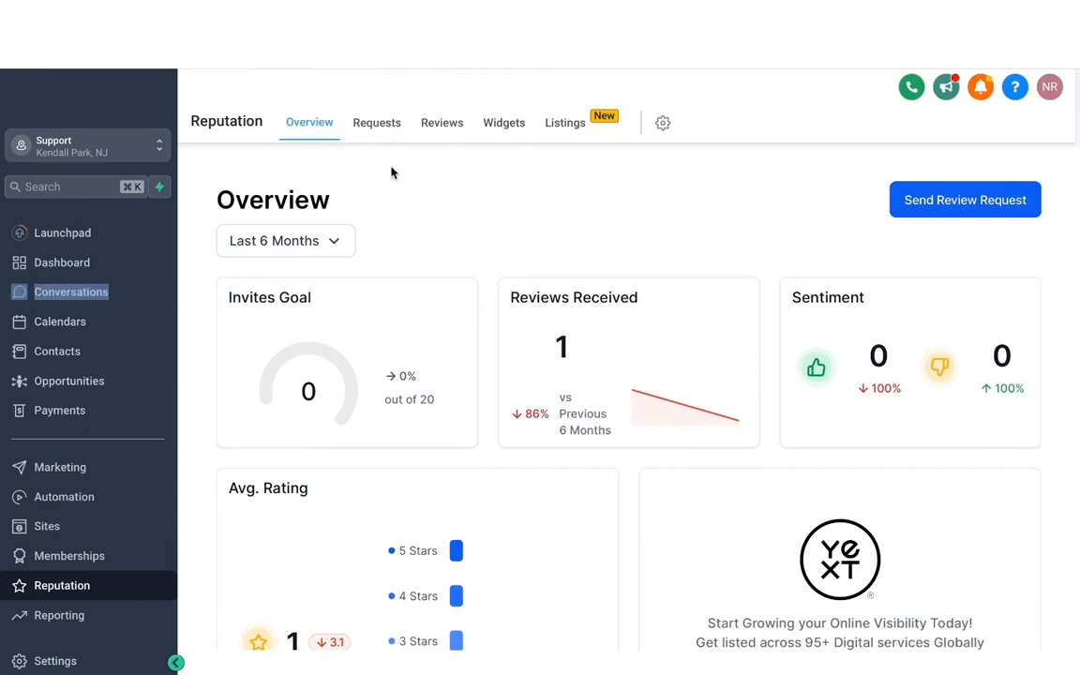
pyautogui.click(339, 254)
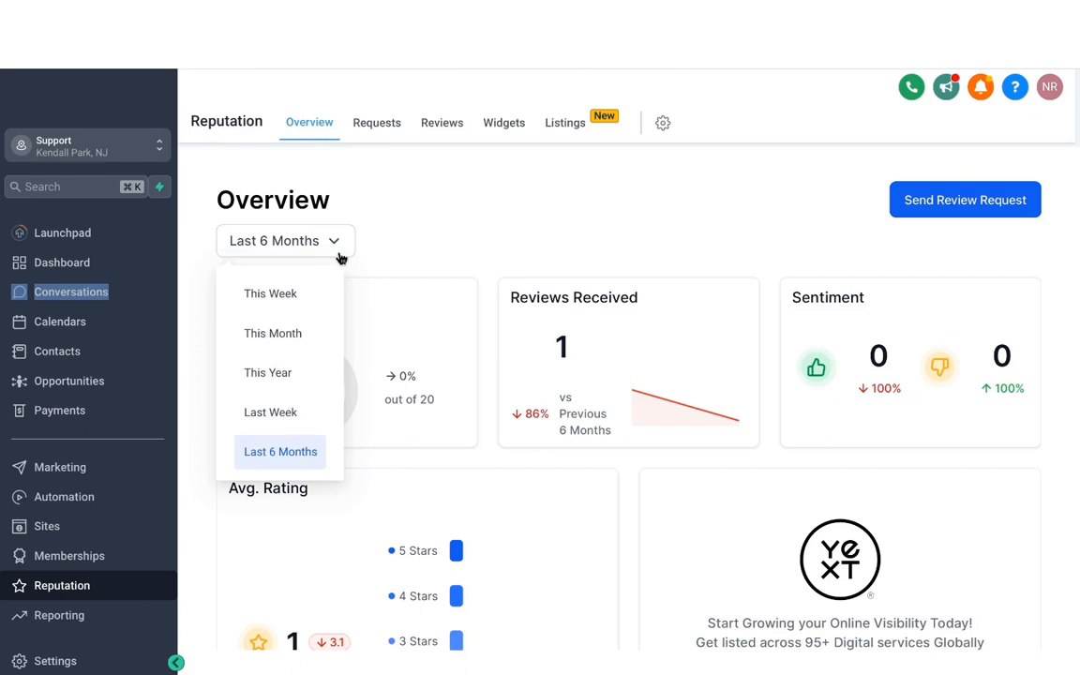
pyautogui.click(501, 226)
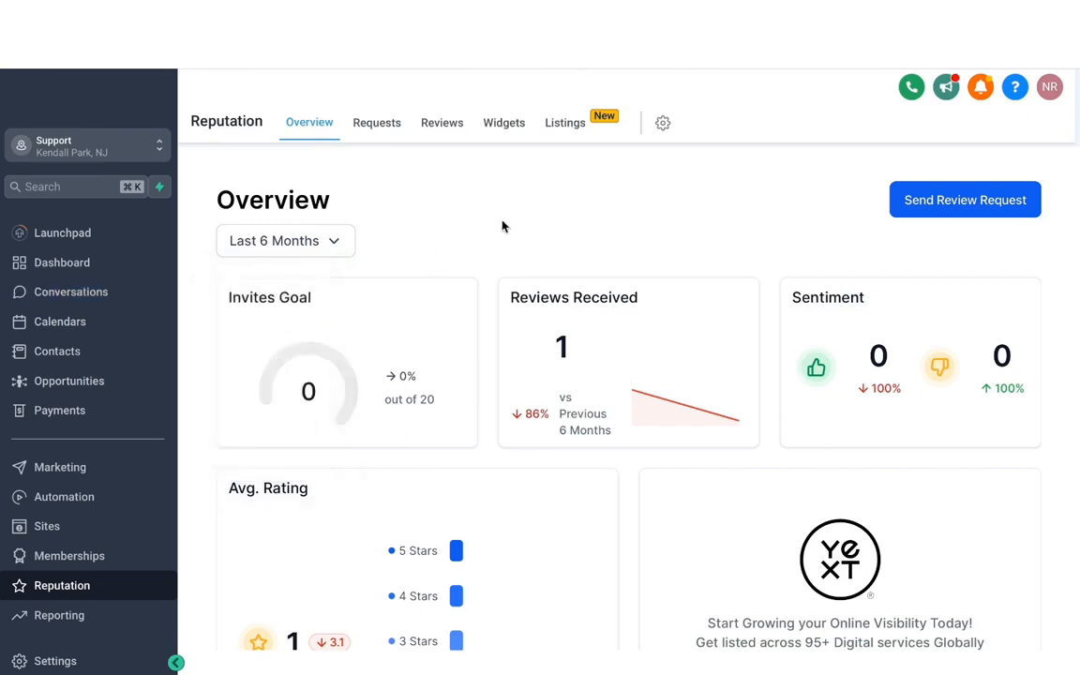
pyautogui.scroll(-5, 601, 337)
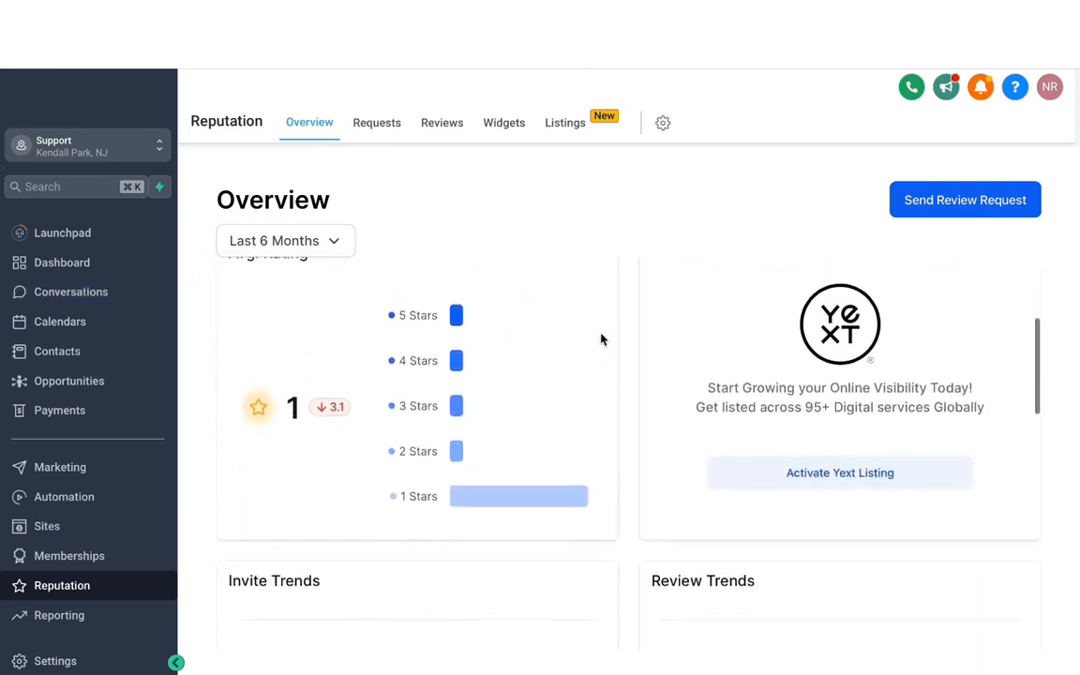
pyautogui.scroll(1, 602, 340)
pyautogui.scroll(-1, 602, 339)
pyautogui.scroll(1, 602, 339)
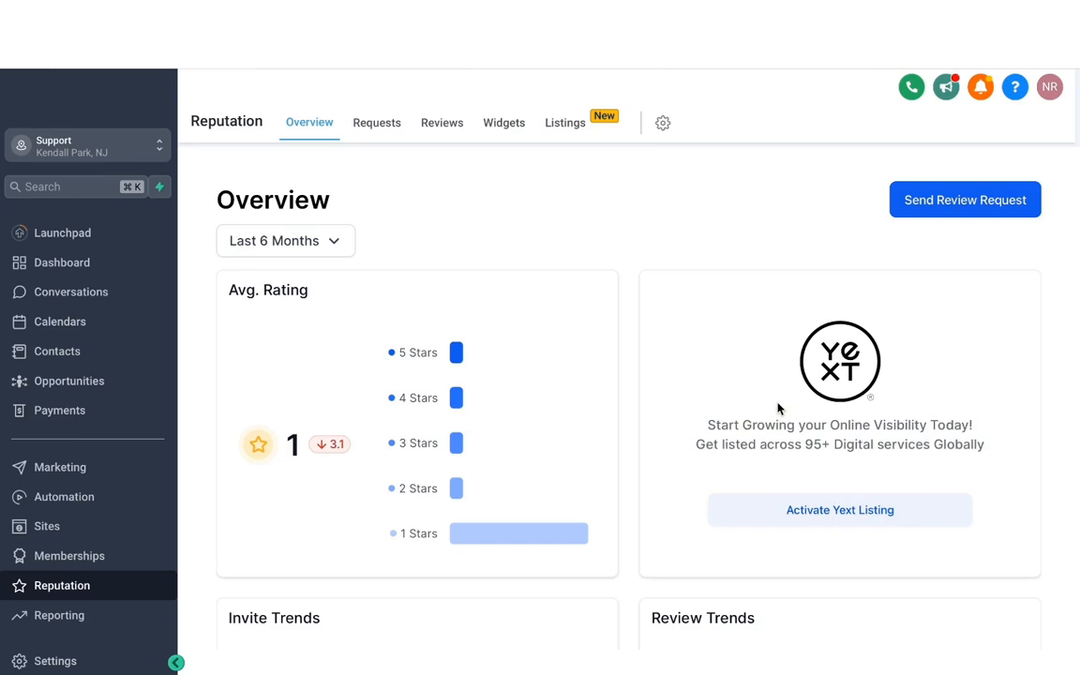
pyautogui.scroll(-3, 777, 409)
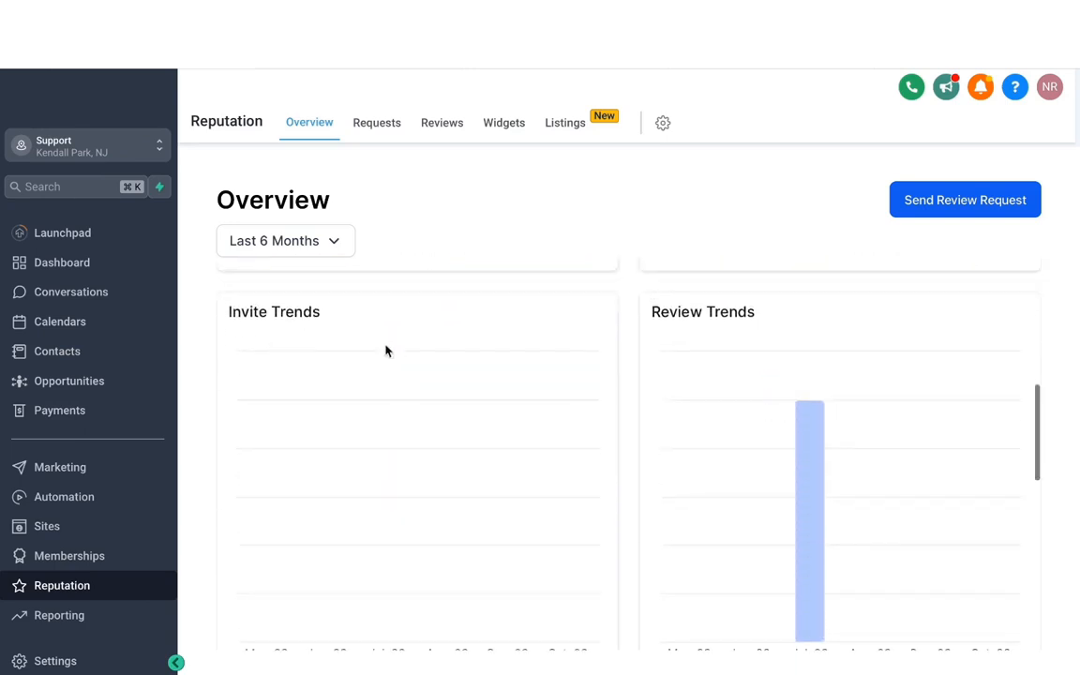
pyautogui.scroll(-2, 579, 349)
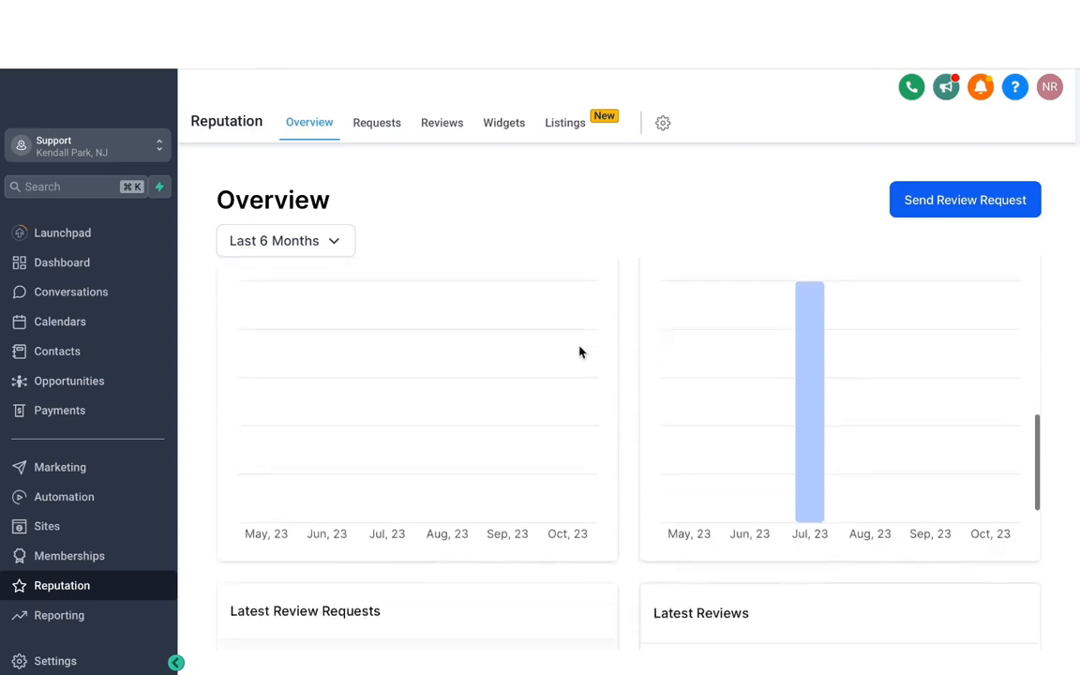
pyautogui.scroll(-1, 579, 352)
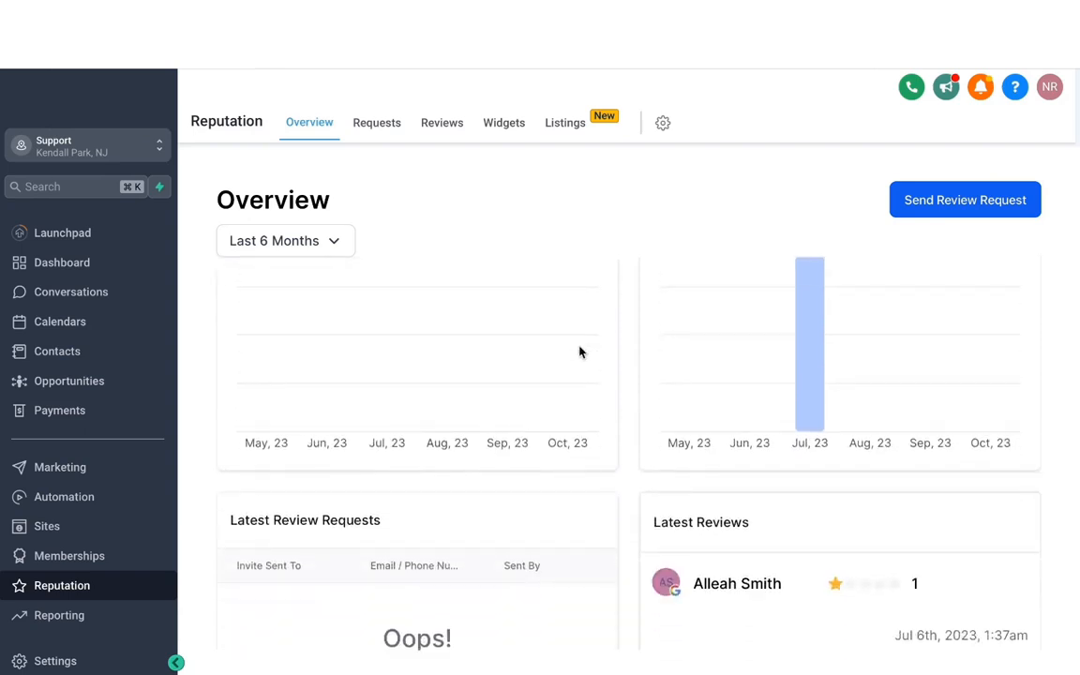
pyautogui.scroll(-4, 578, 352)
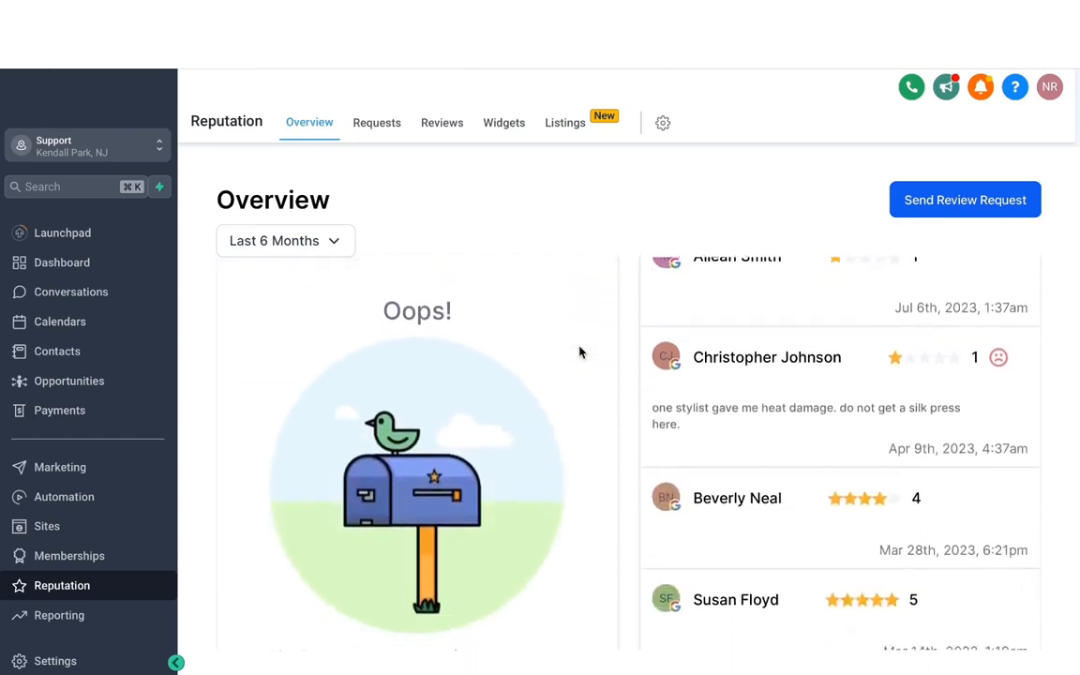
# - Create a new contact using the contact's phone number as name and phone, and send them an SMS review request
pyautogui.click(935, 211)
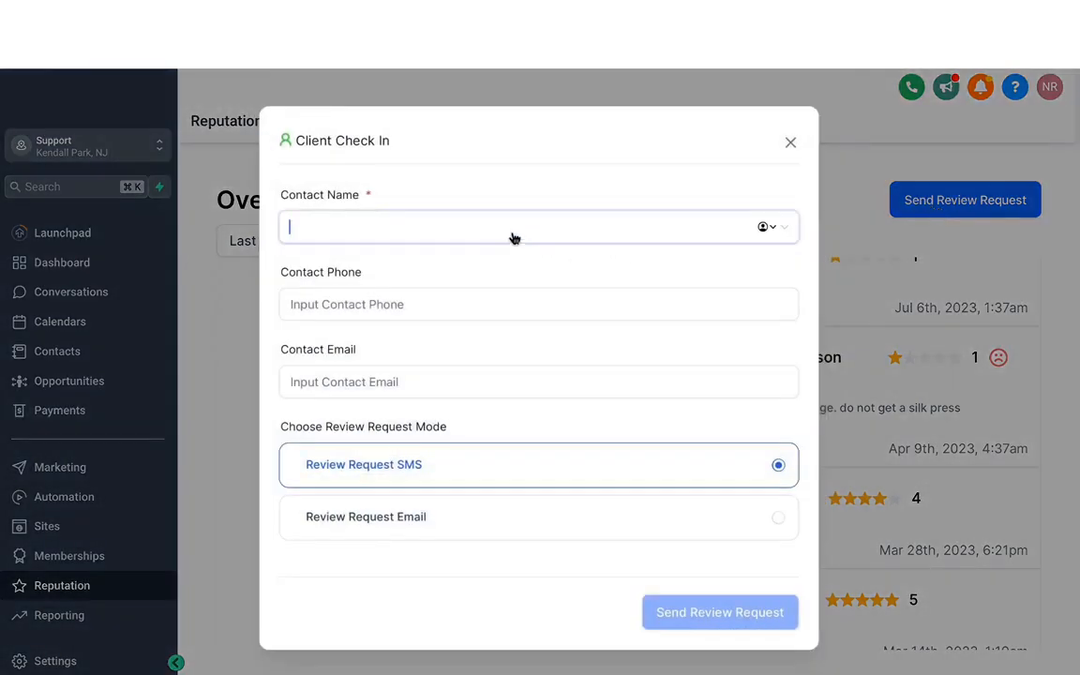
pyautogui.write('mavix')
pyautogui.hotkey('ctrl', 'a')
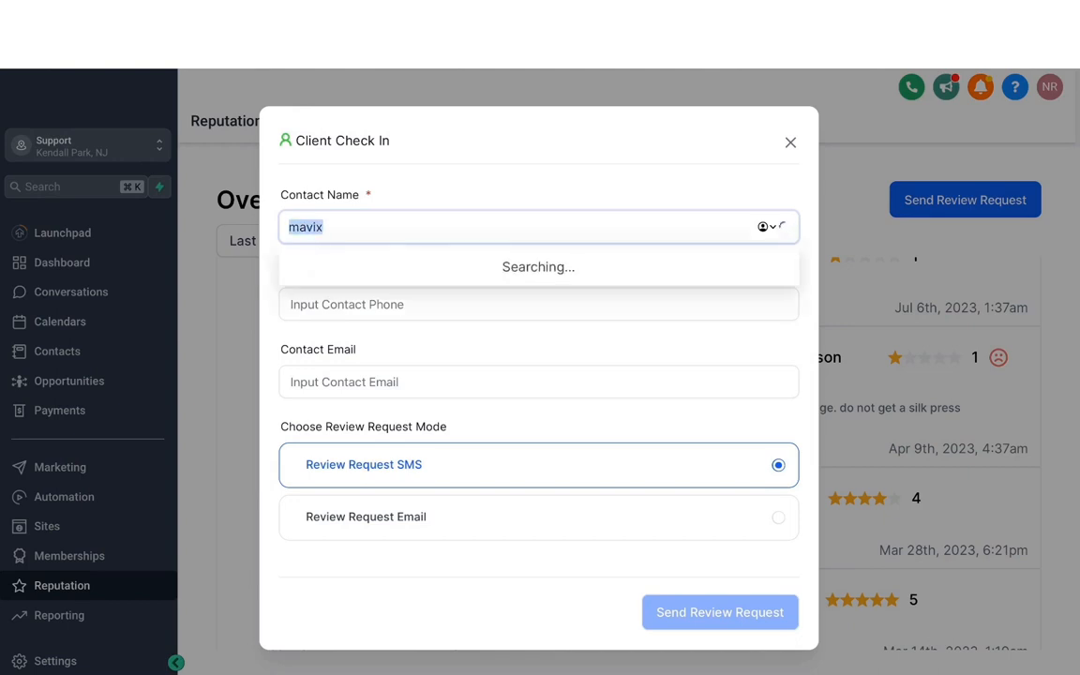
pyautogui.hotkey('ctrl', 'v')
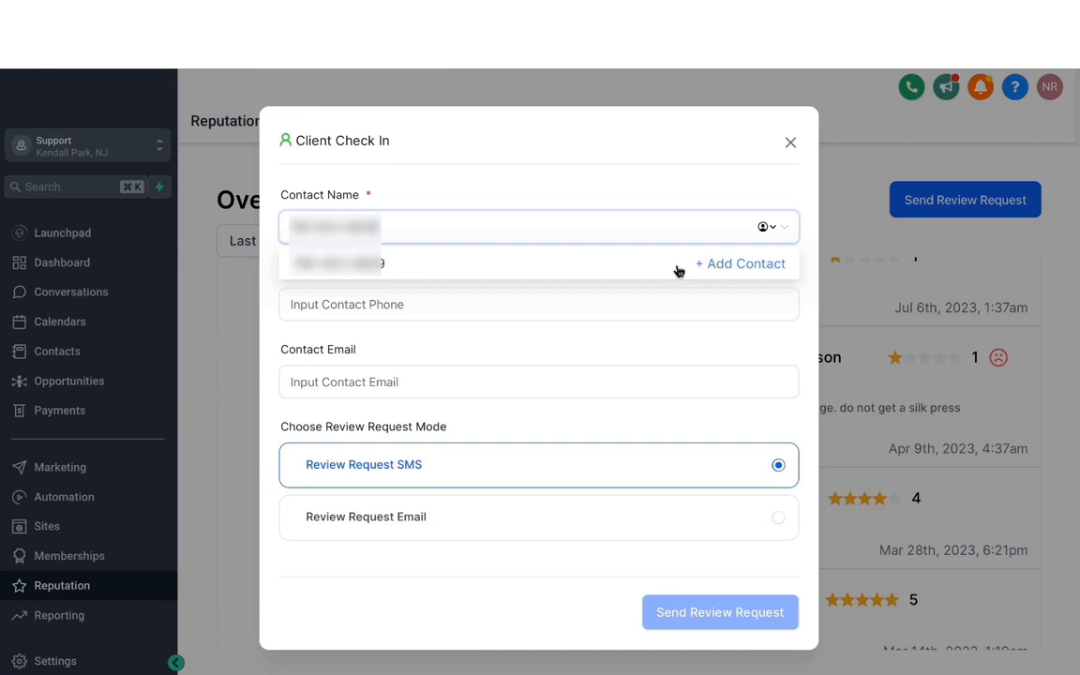
pyautogui.click(730, 266)
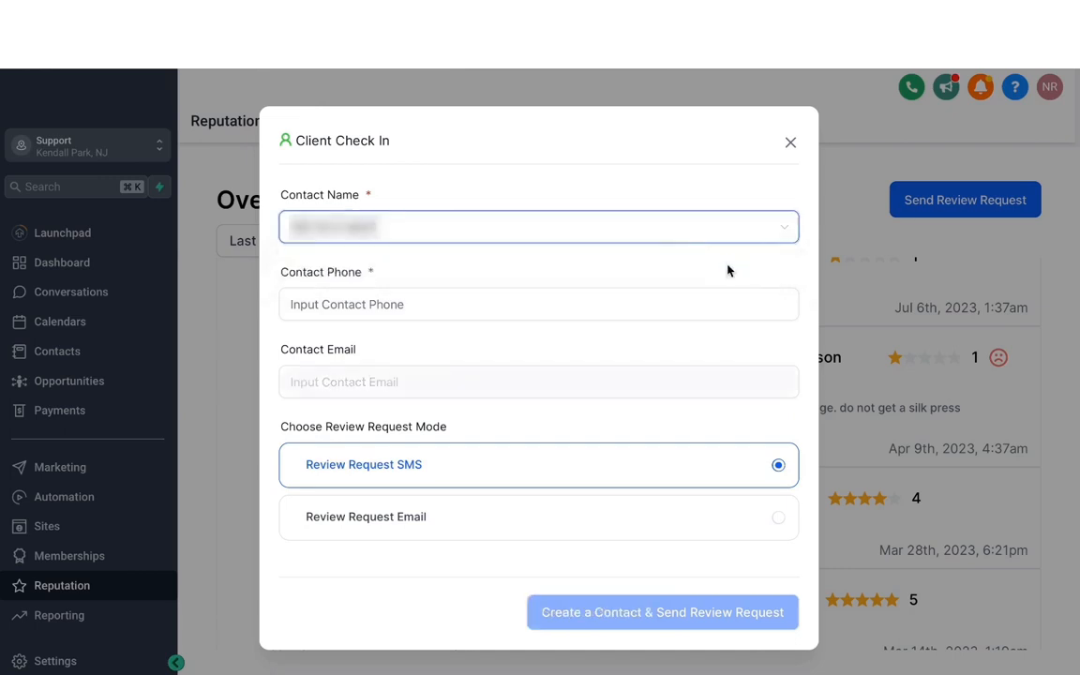
pyautogui.click(550, 301)
pyautogui.hotkey('ctrl', 'v')
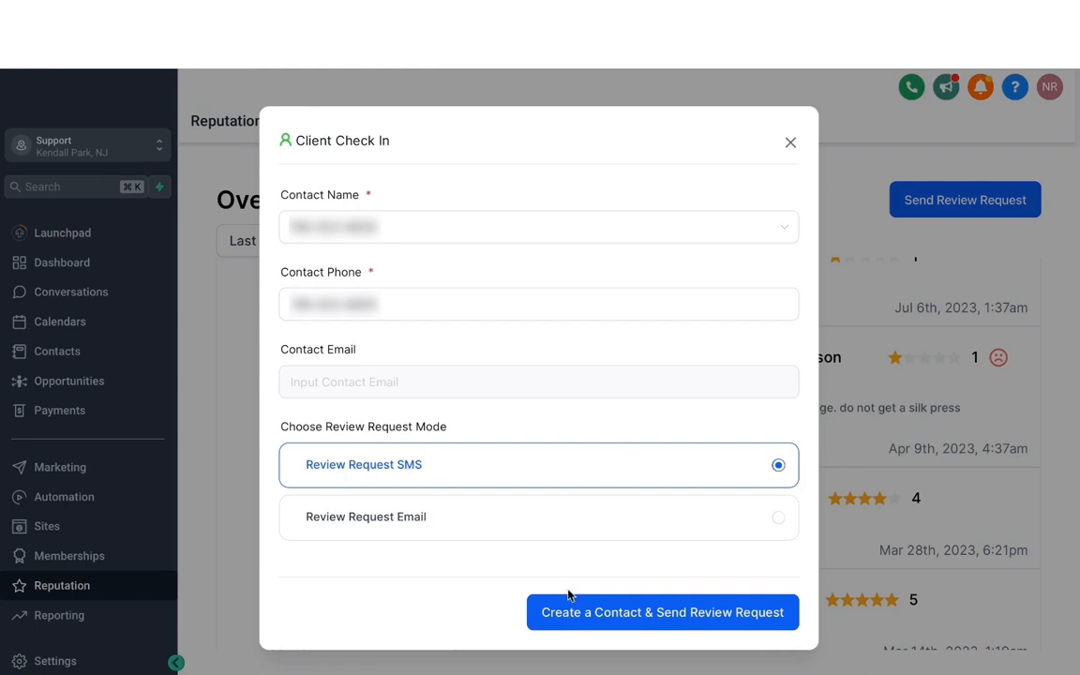
pyautogui.click(627, 616)
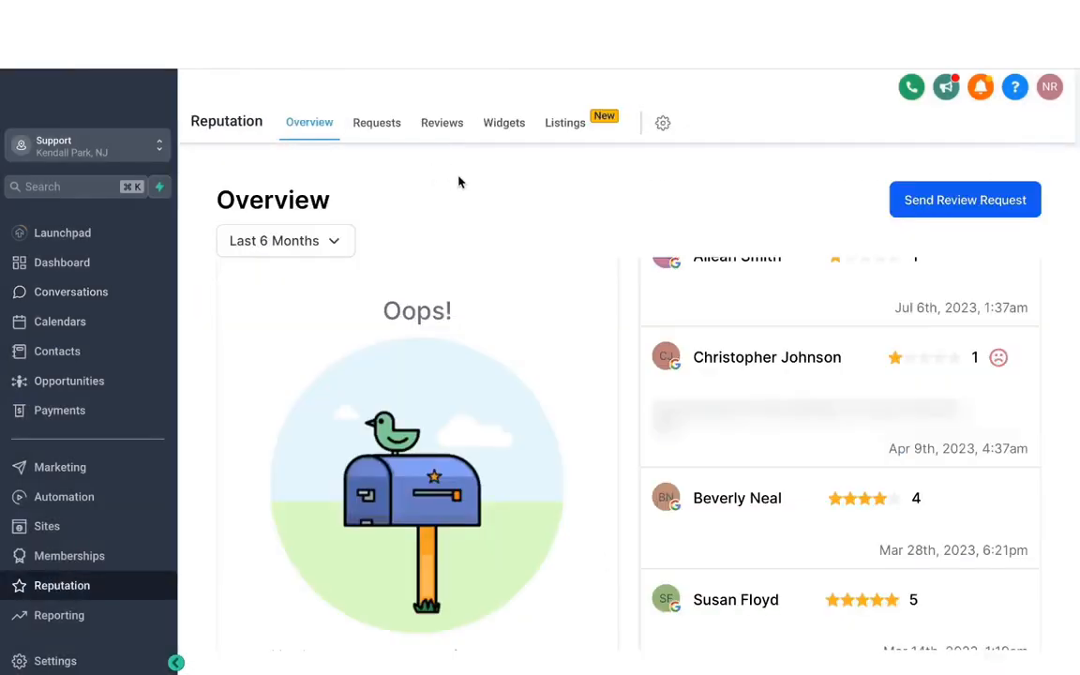
# - Check the sent review requests, and browse the received reviews with their source filter options and the newest review's reply box
pyautogui.click(378, 127)
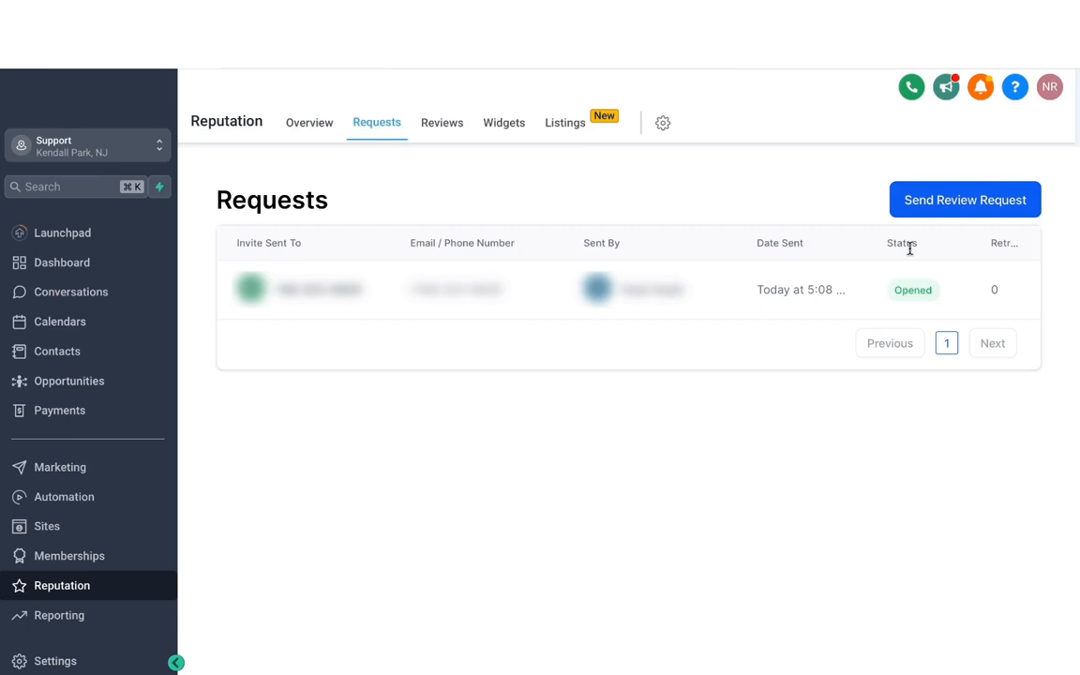
pyautogui.click(444, 129)
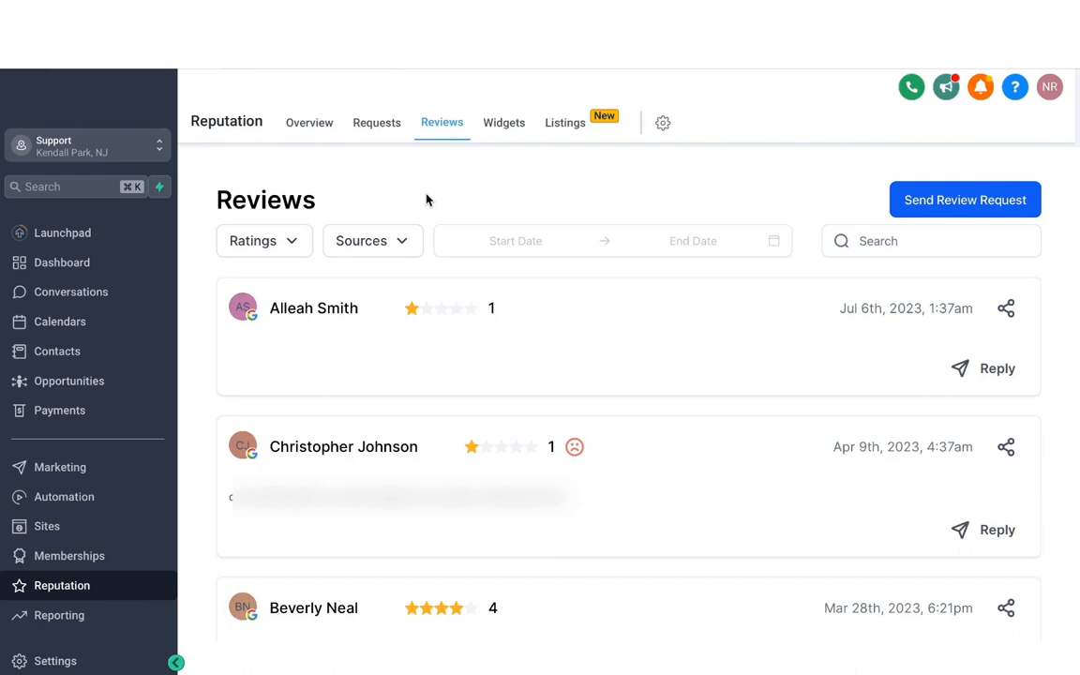
pyautogui.click(401, 242)
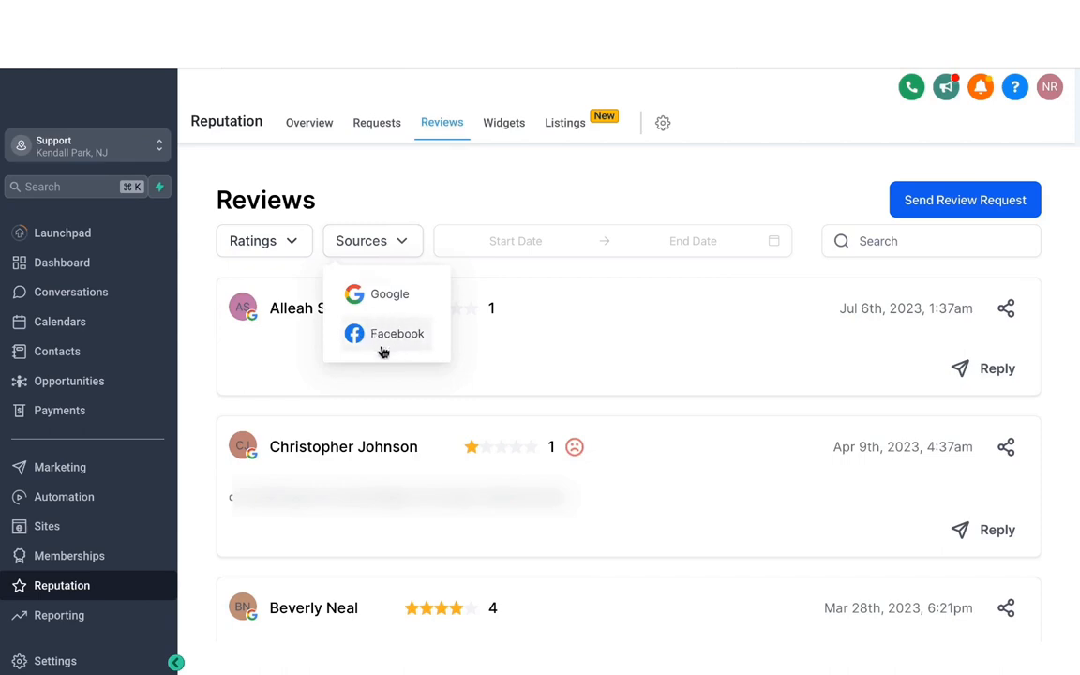
pyautogui.click(435, 189)
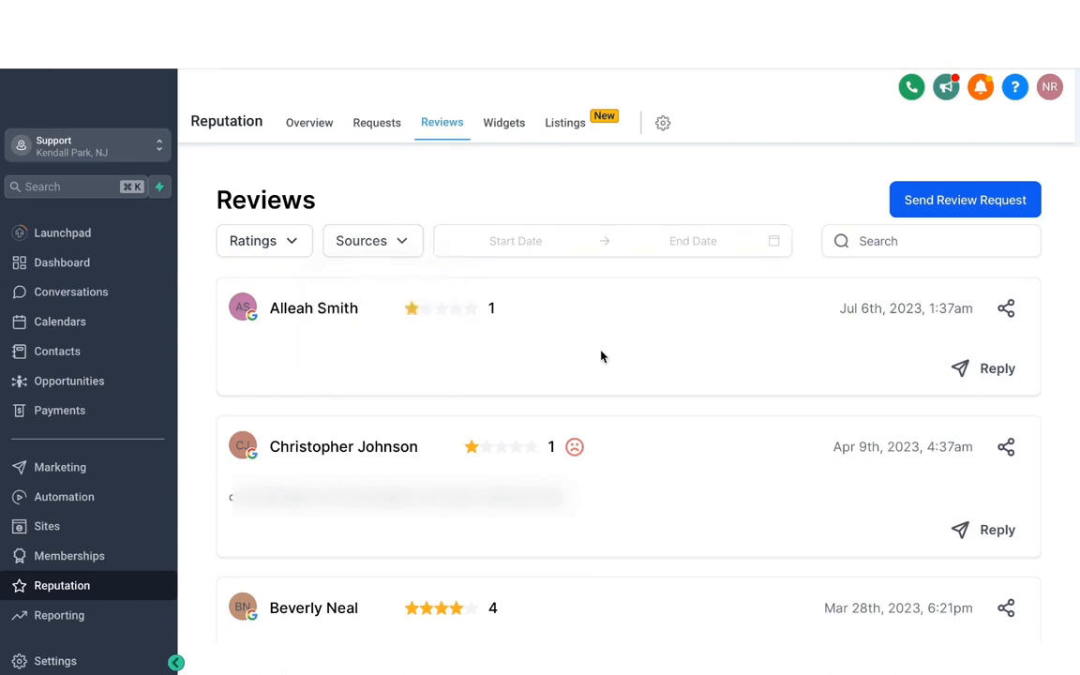
pyautogui.scroll(-6, 519, 374)
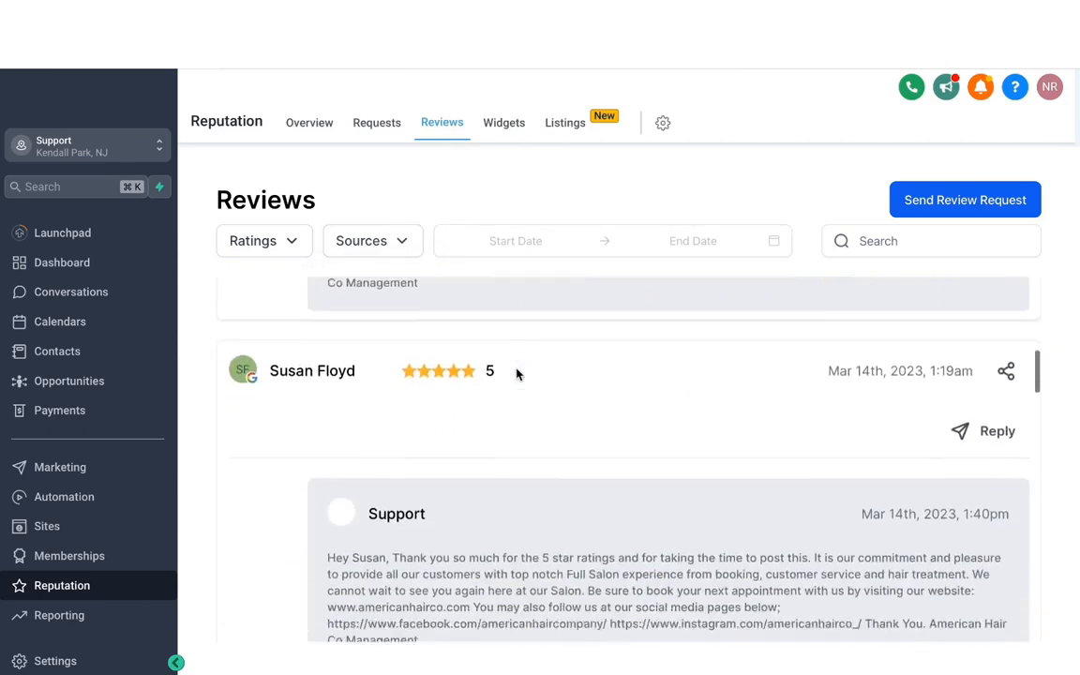
pyautogui.scroll(6, 517, 374)
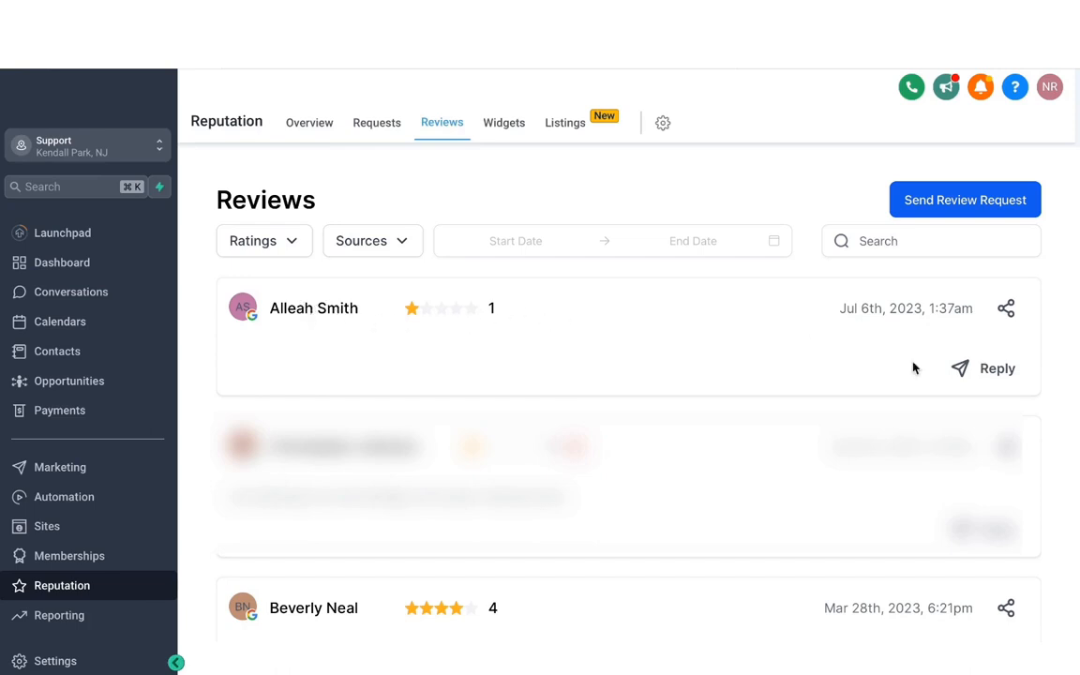
pyautogui.click(988, 371)
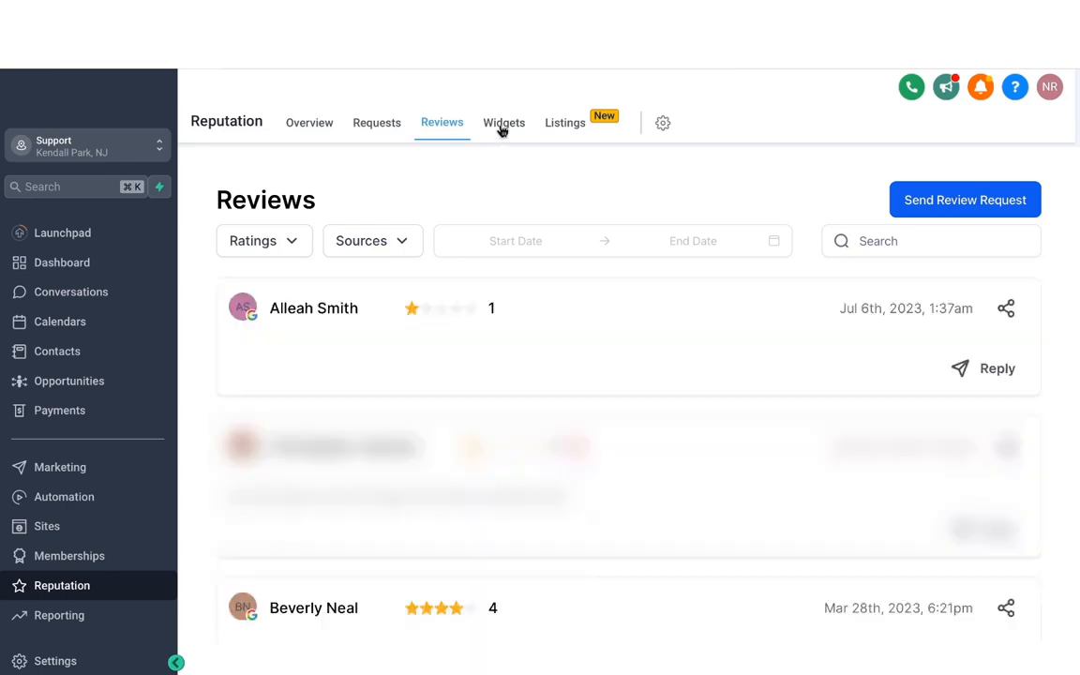
# - Create a new review widget, try the Grid layout and set its type to Masonry
pyautogui.click(504, 130)
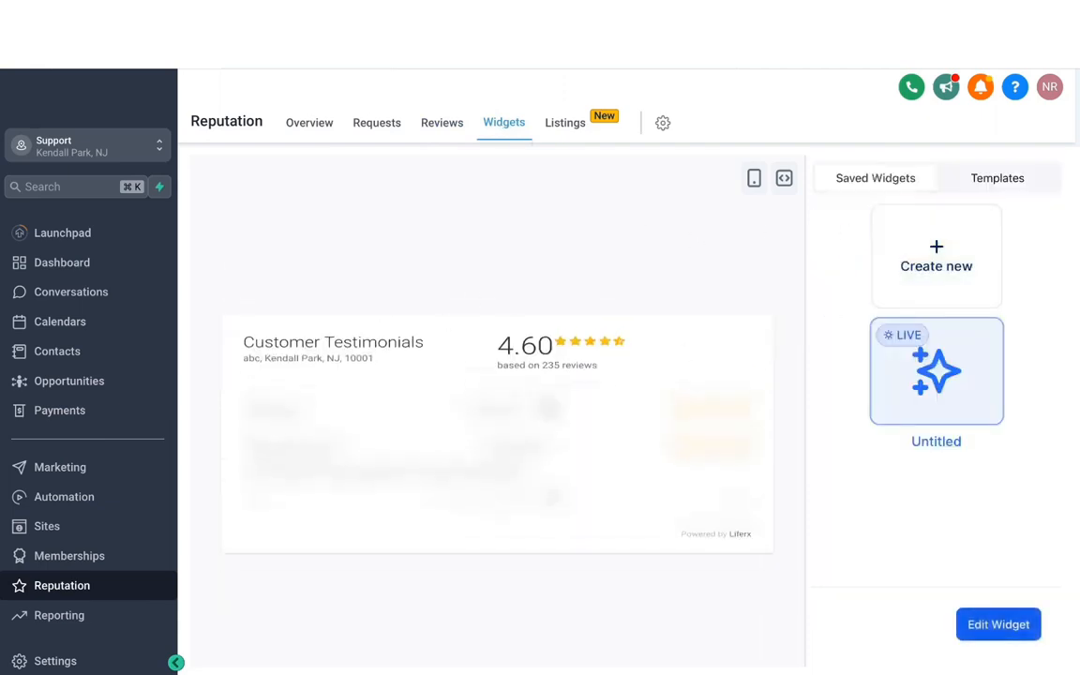
pyautogui.click(933, 271)
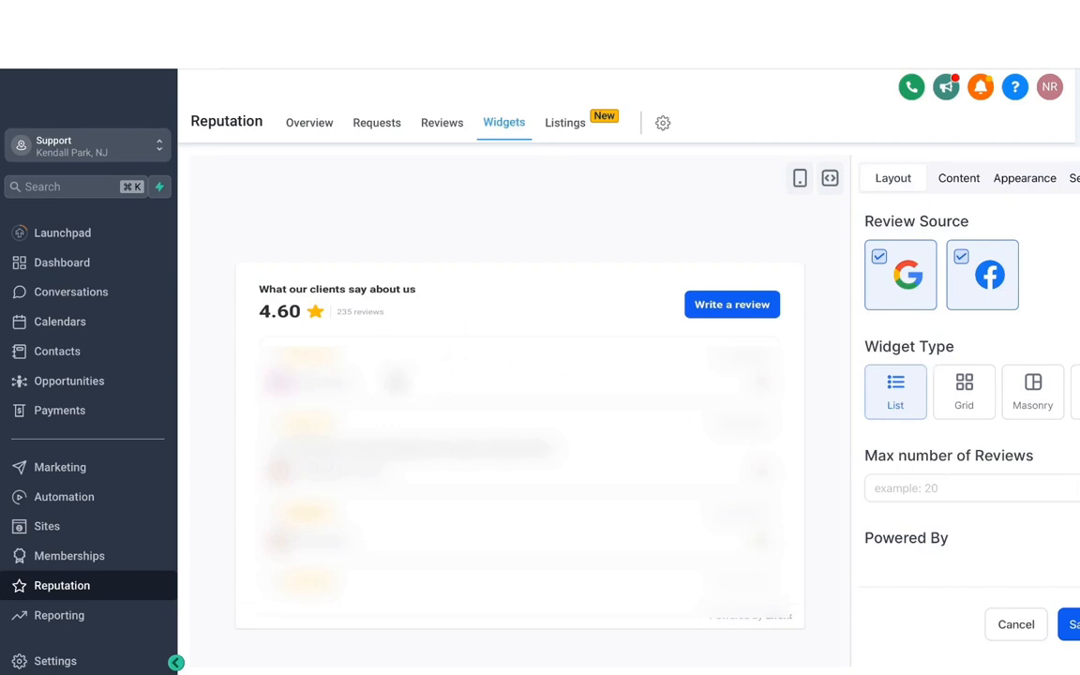
pyautogui.click(964, 394)
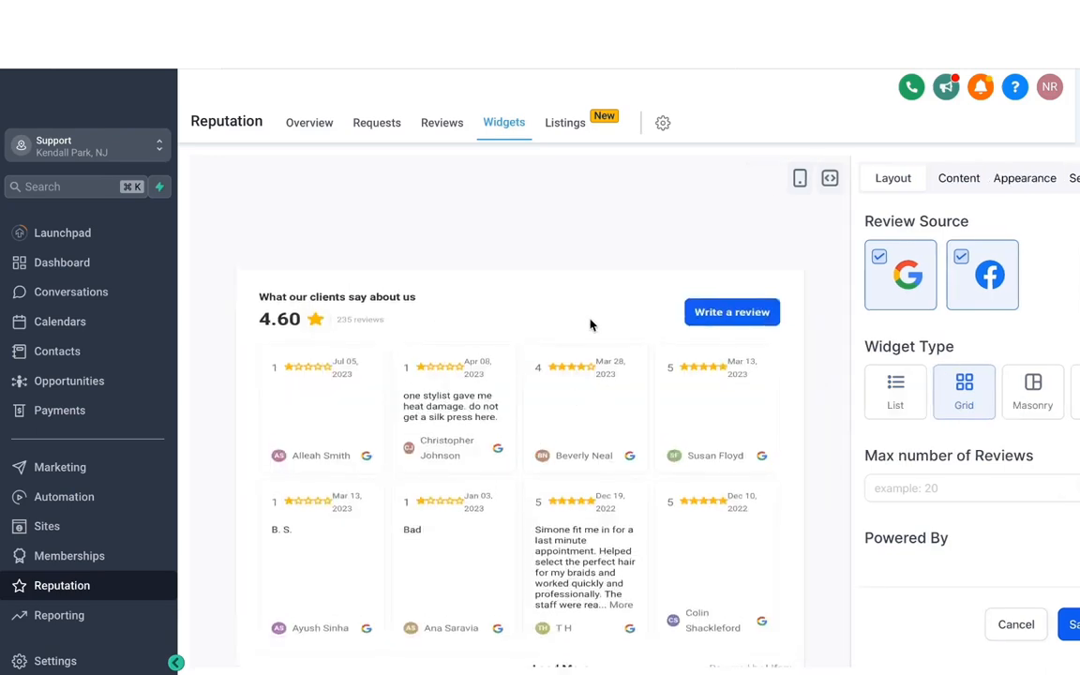
pyautogui.click(1033, 397)
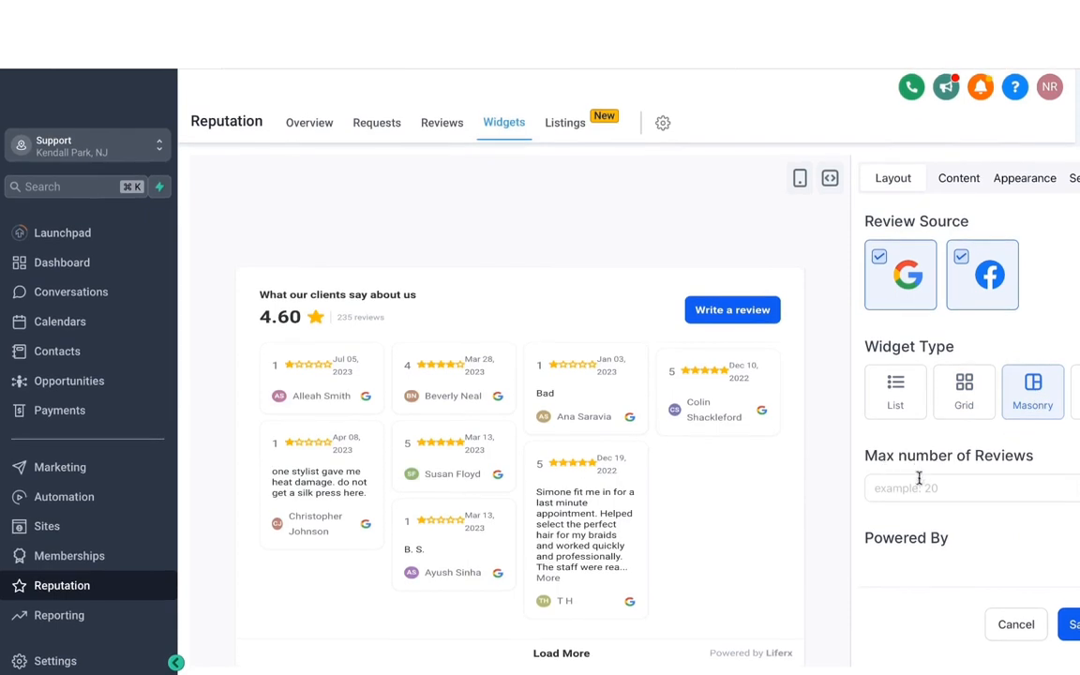
# - Limit the widget to a maximum of 10 reviews and exclude Facebook, leaving Google as the only review source
pyautogui.click(924, 489)
pyautogui.write('10')
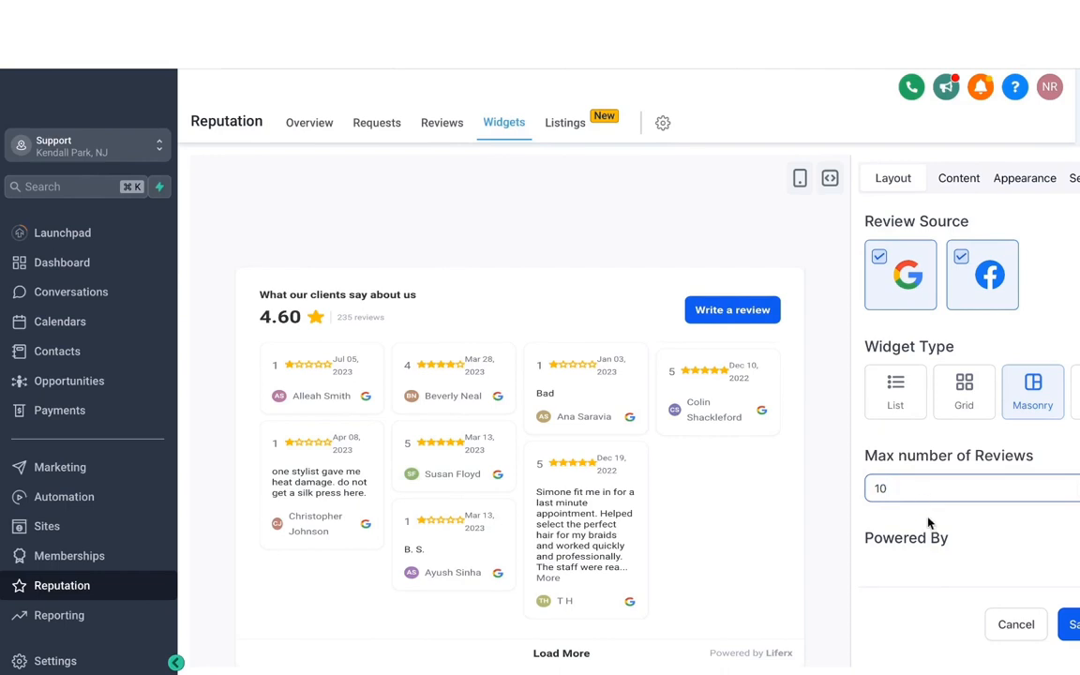
pyautogui.click(939, 527)
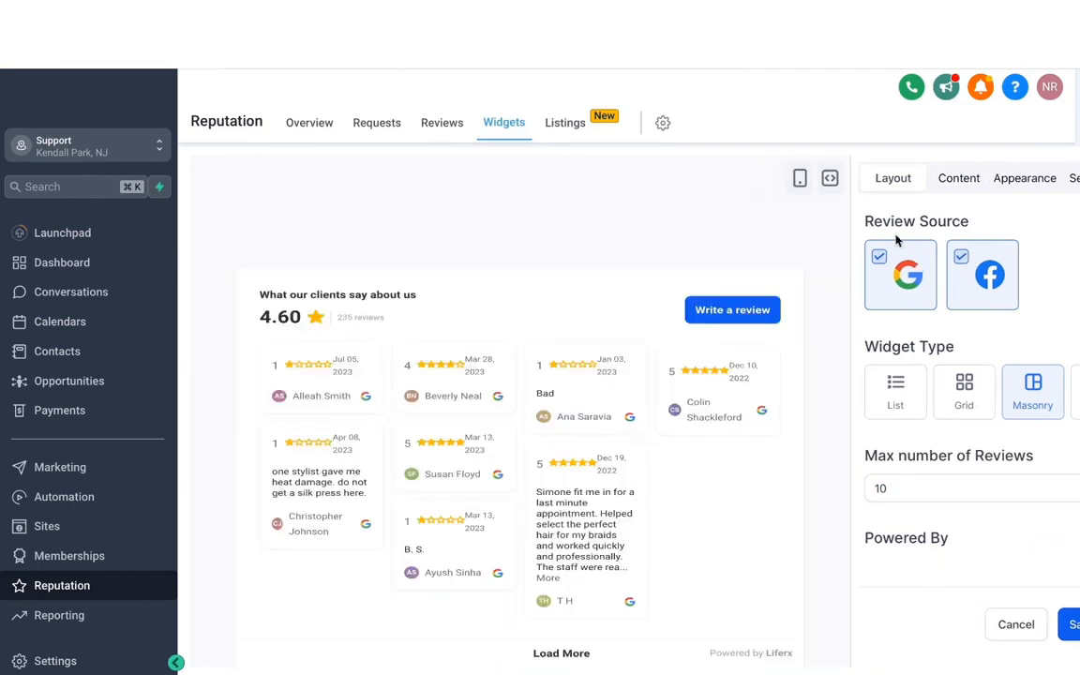
pyautogui.click(963, 260)
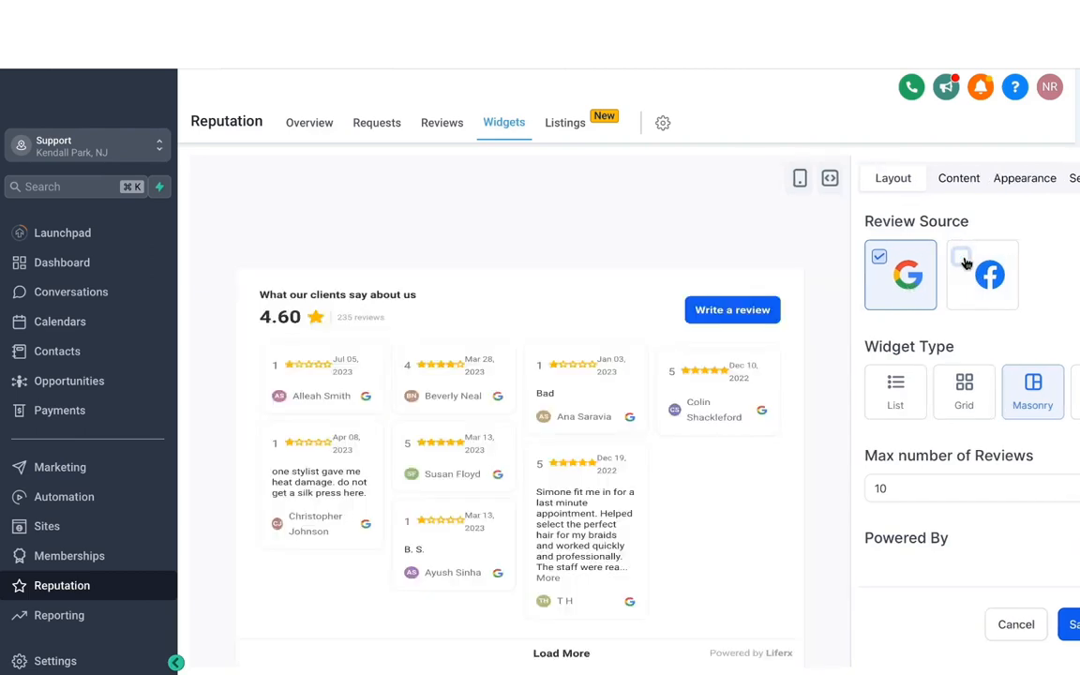
# - Set the widget's heading to "See what our customers have to say"
pyautogui.click(957, 182)
pyautogui.click(889, 270)
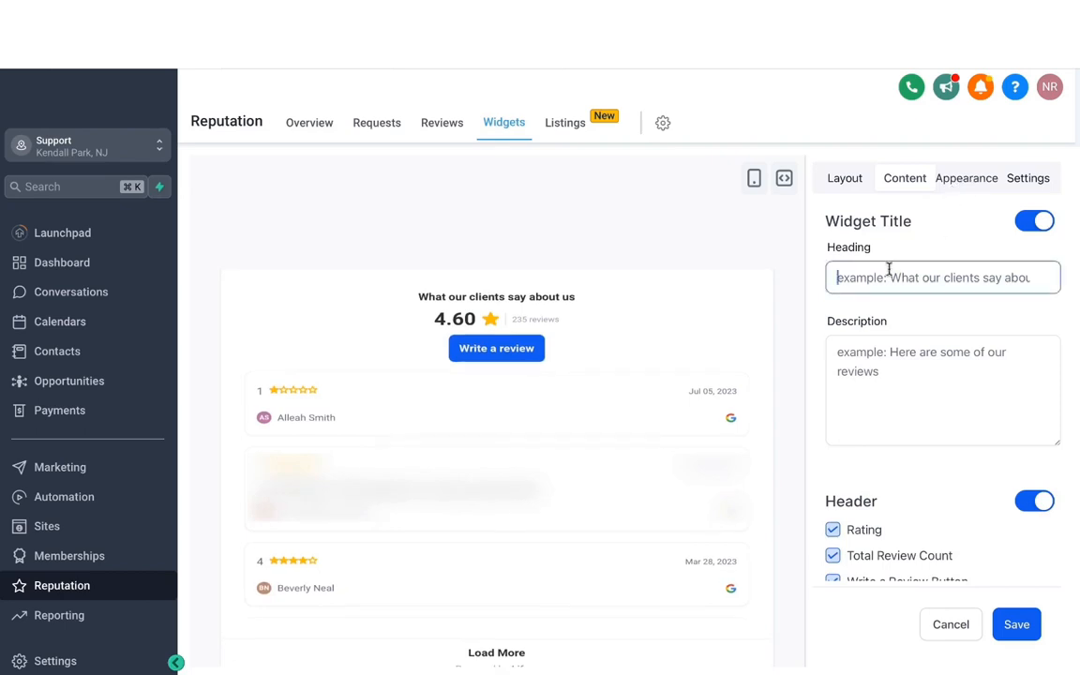
pyautogui.write('See what our cusotm')
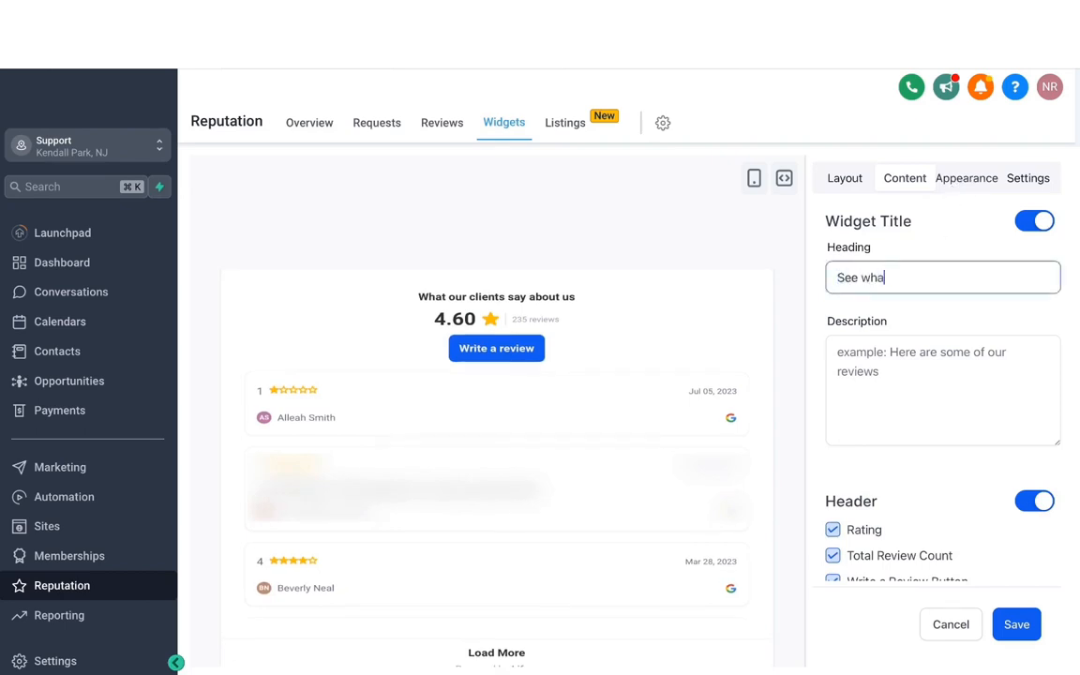
pyautogui.press('BackSpace')
pyautogui.press('BackSpace')
pyautogui.press('BackSpace')
pyautogui.write('tomers have to say')
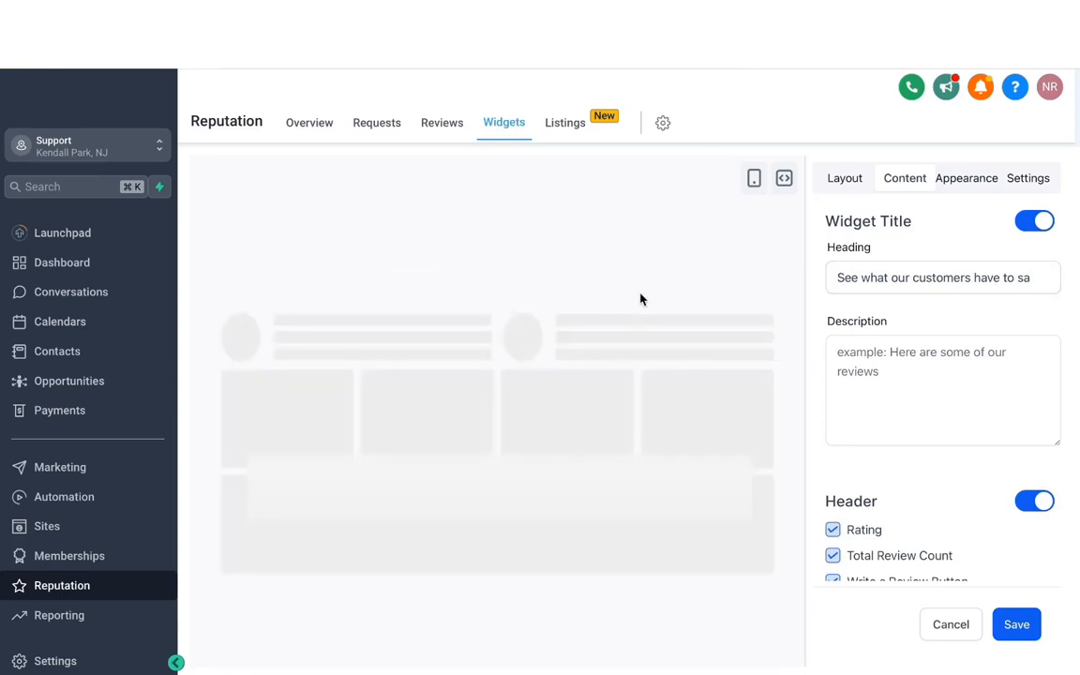
# - Check the widget's description and header options, leaving them as they are, and switch its theme to Dark
pyautogui.click(868, 351)
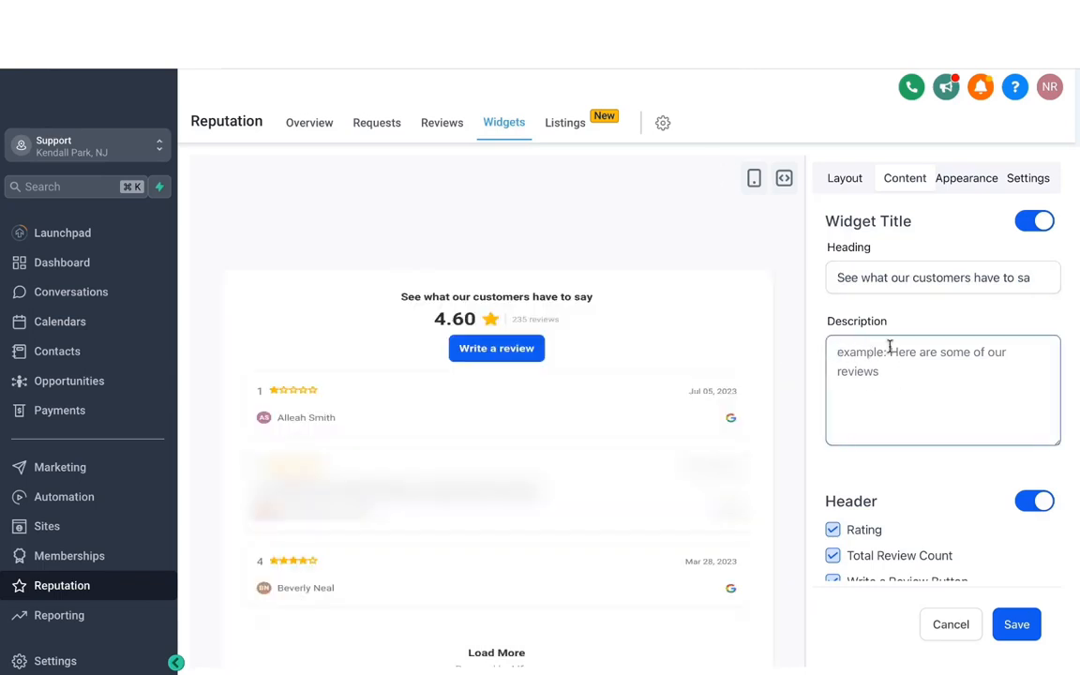
pyautogui.scroll(-1, 958, 505)
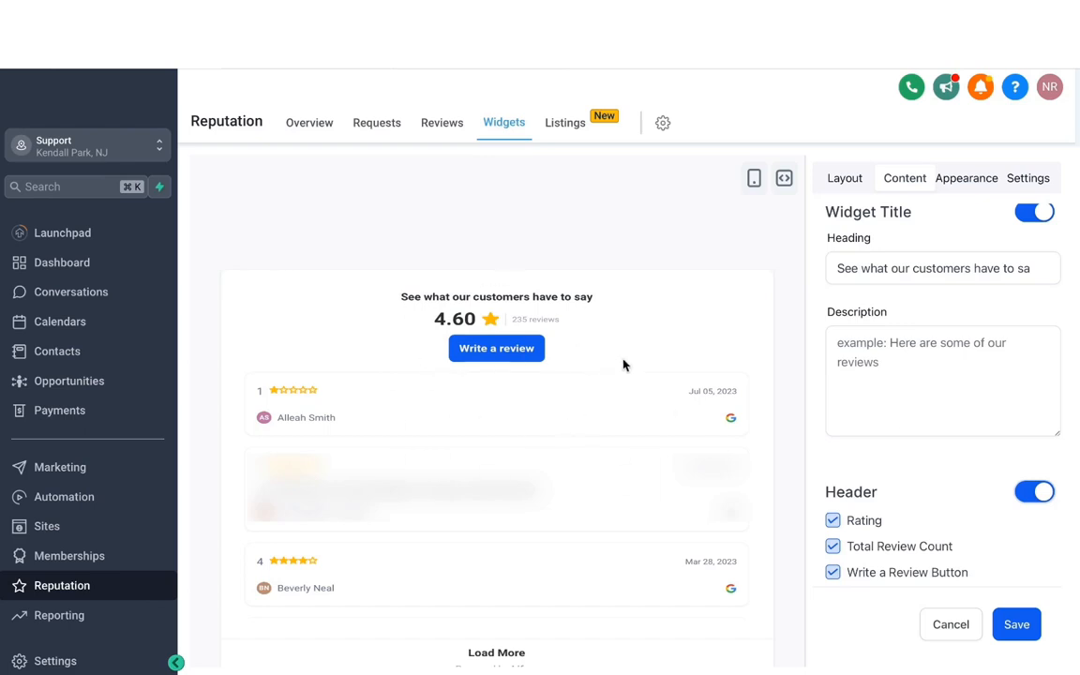
pyautogui.click(966, 178)
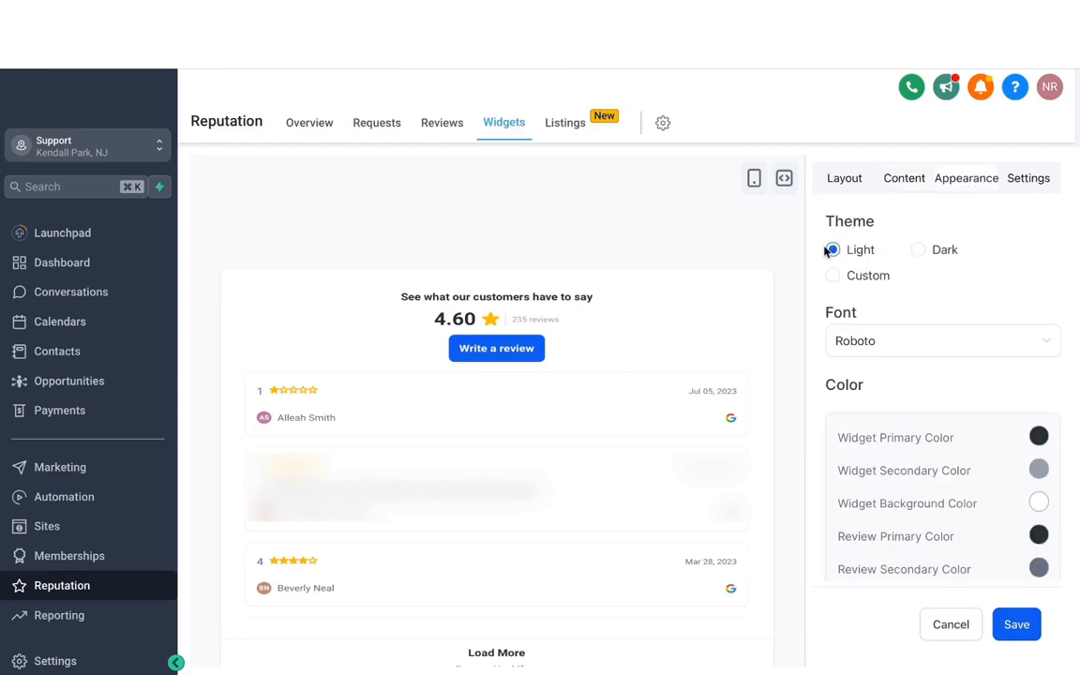
pyautogui.click(919, 249)
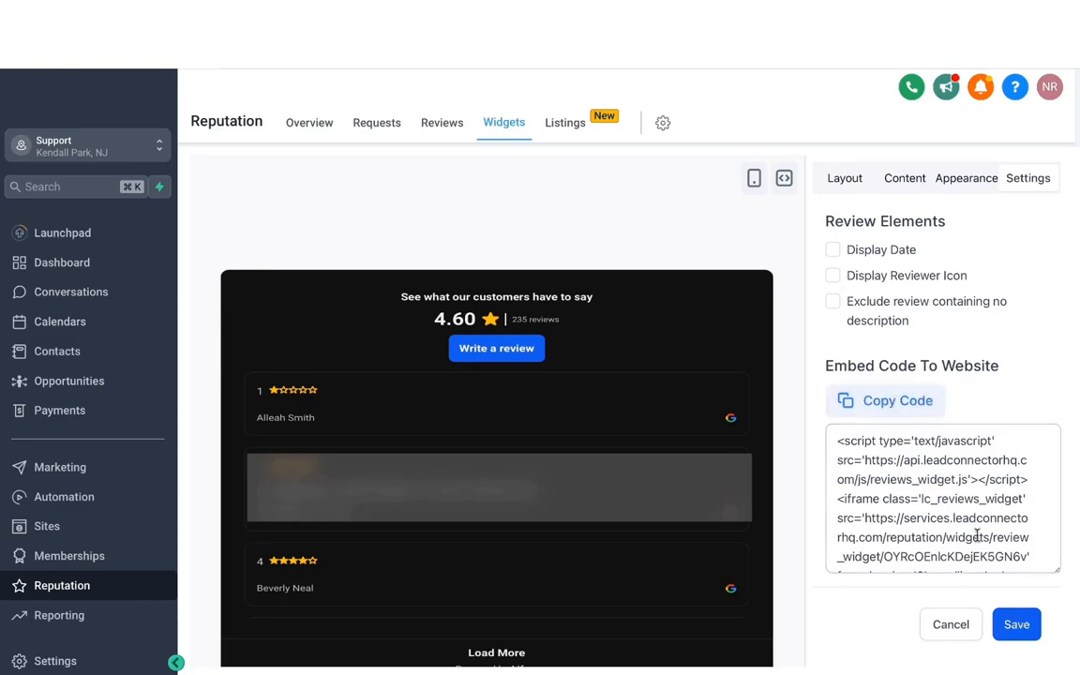
# - Save the review widget under the name "Google review widget"
pyautogui.click(1016, 624)
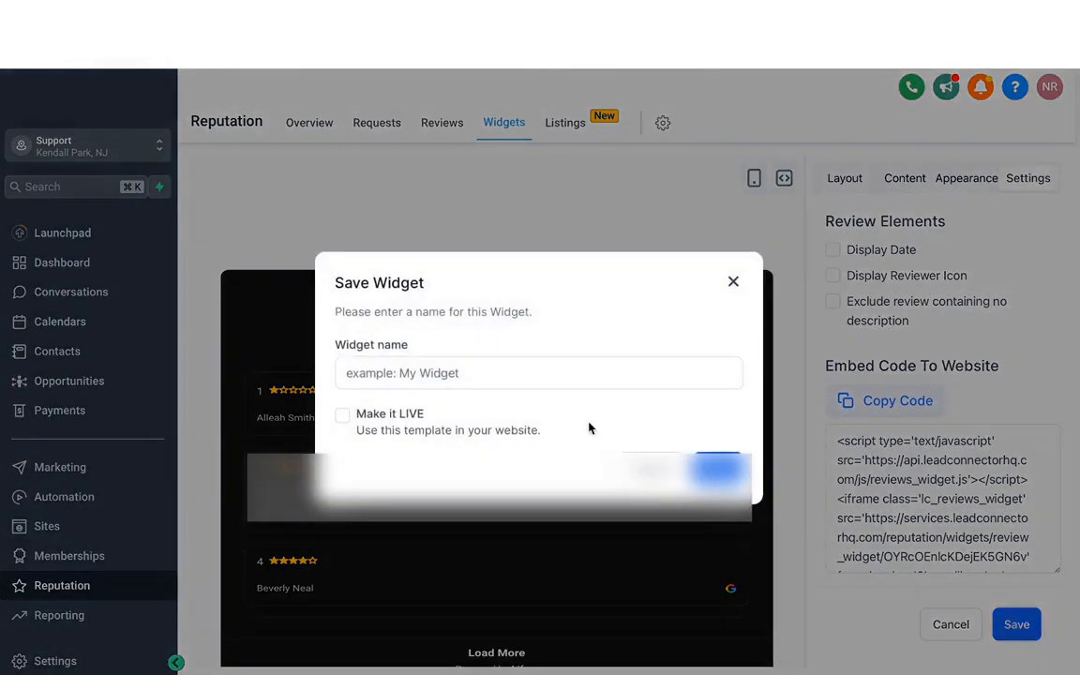
pyautogui.click(458, 374)
pyautogui.write('Google review widget')
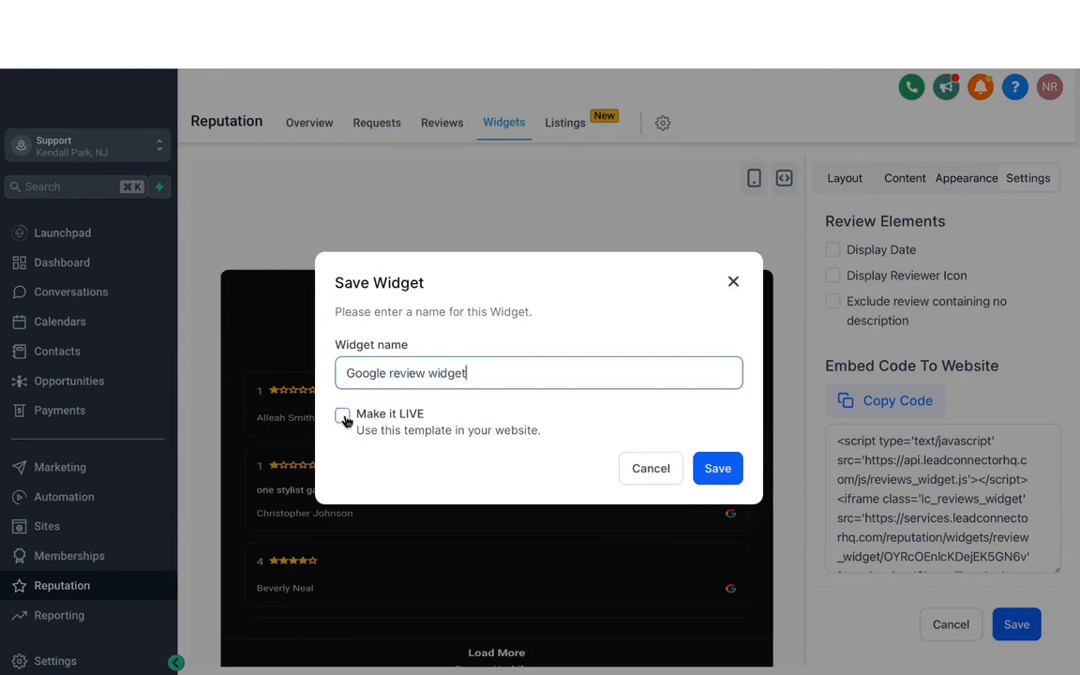
pyautogui.click(719, 469)
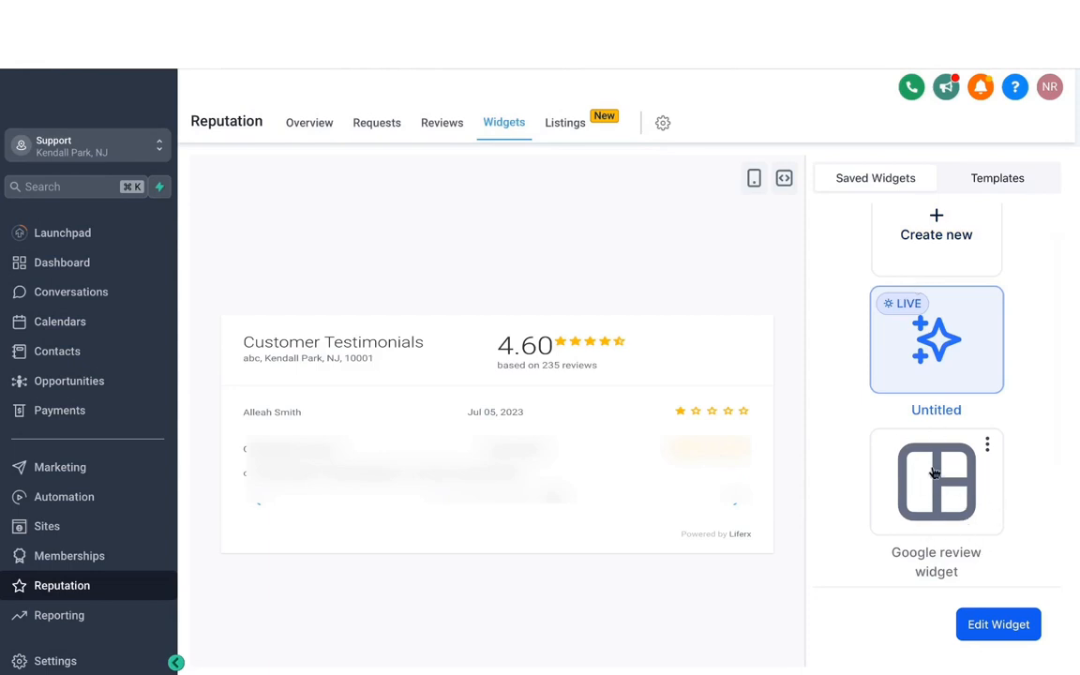
# - Look over the saved widgets and open the overview of the business's online listings
pyautogui.scroll(2, 921, 378)
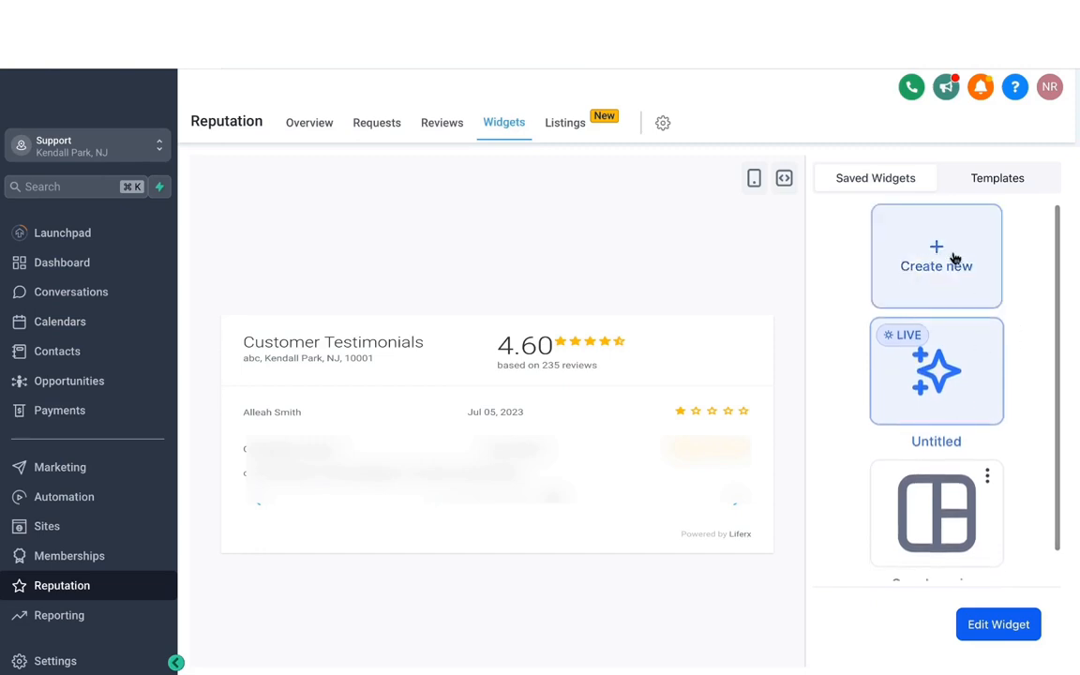
pyautogui.click(566, 122)
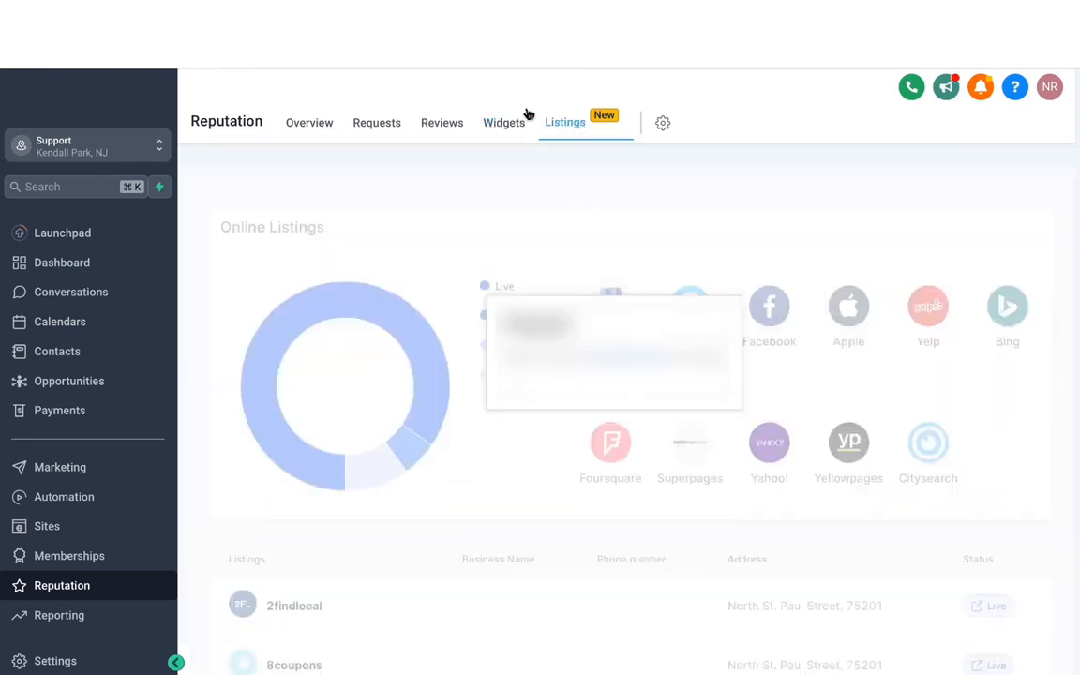